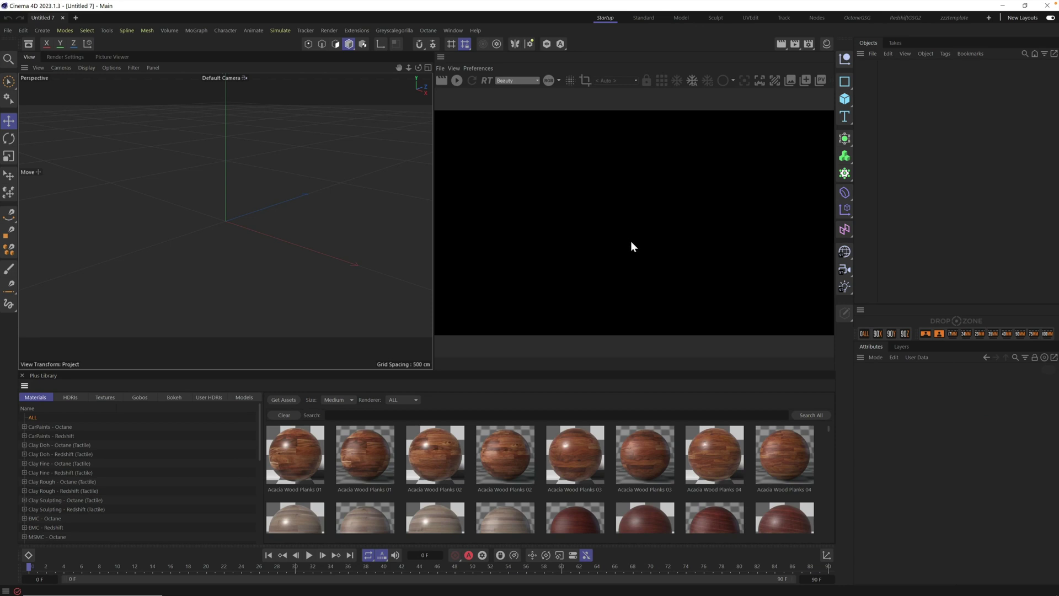
Step: Add a 400 cm floor plane and switch the renderer to Redshift
left_click(845, 103)
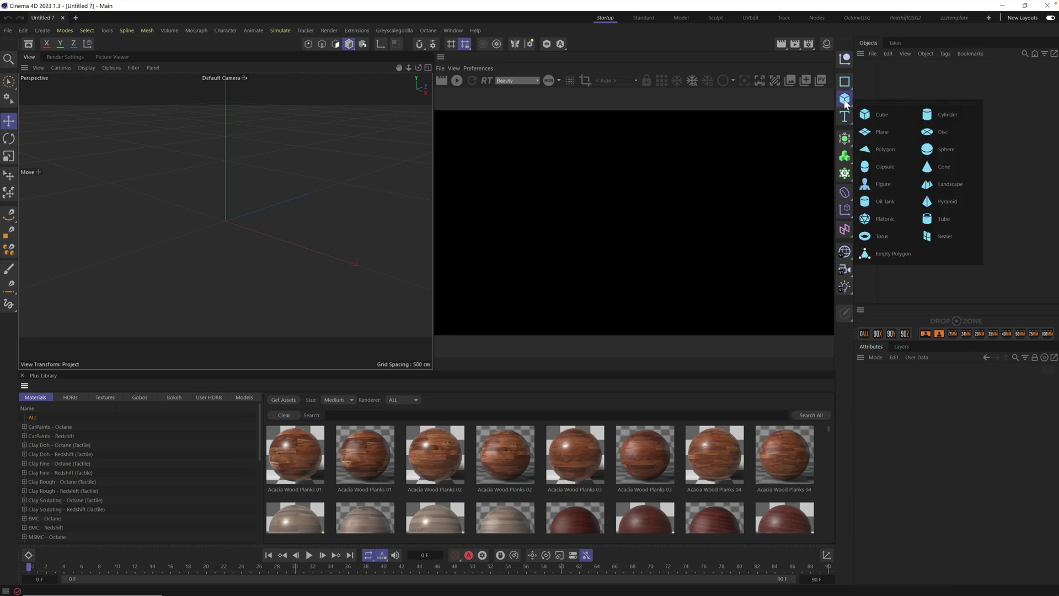
left_click(878, 130)
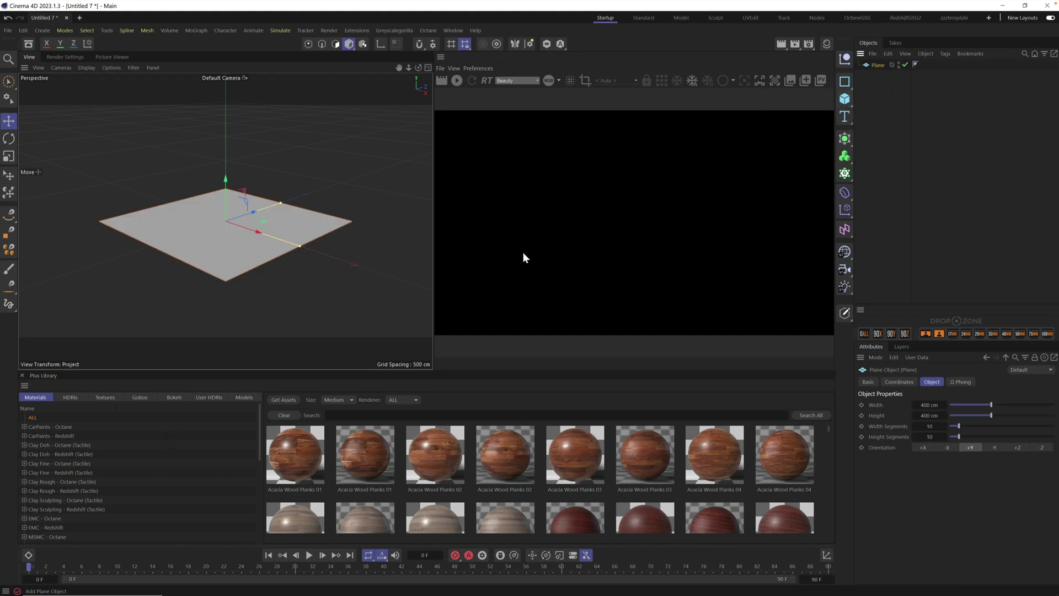
left_click(69, 57)
left_click(69, 80)
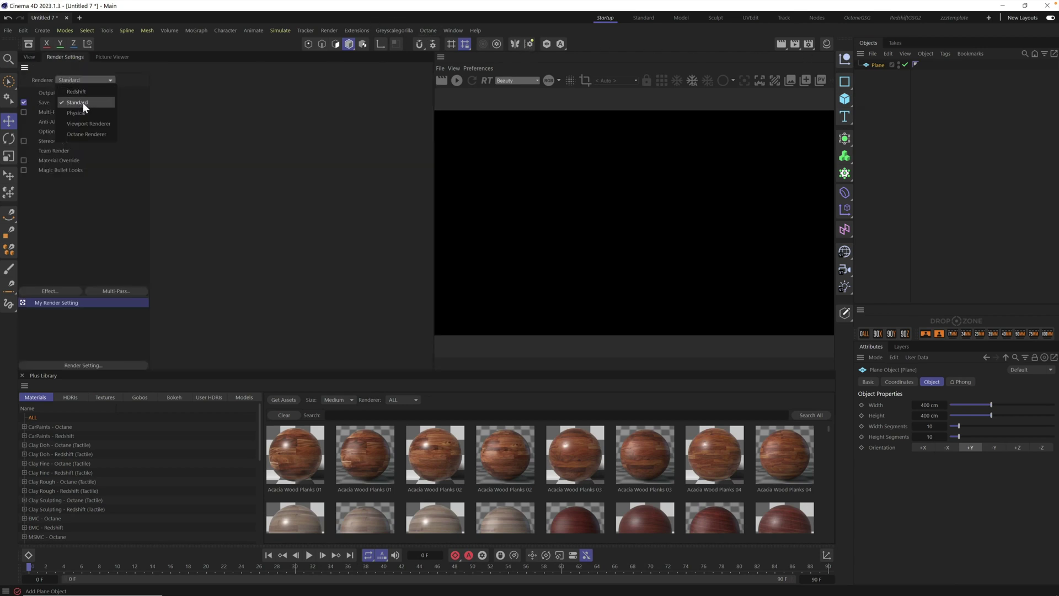
left_click(85, 92)
left_click(29, 57)
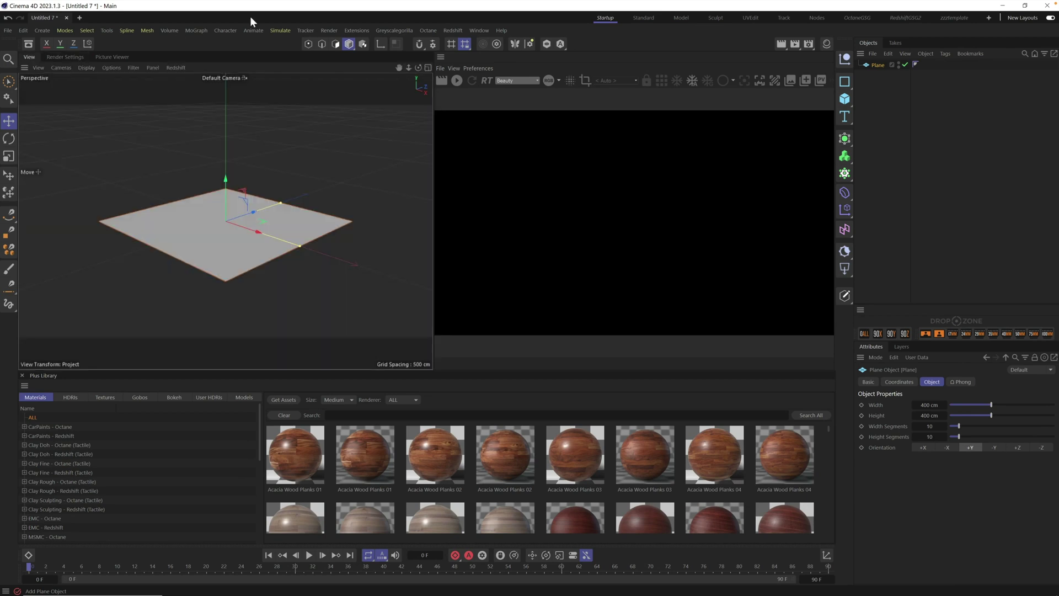
Step: Add a Redshift spot light to the scene
left_click(453, 30)
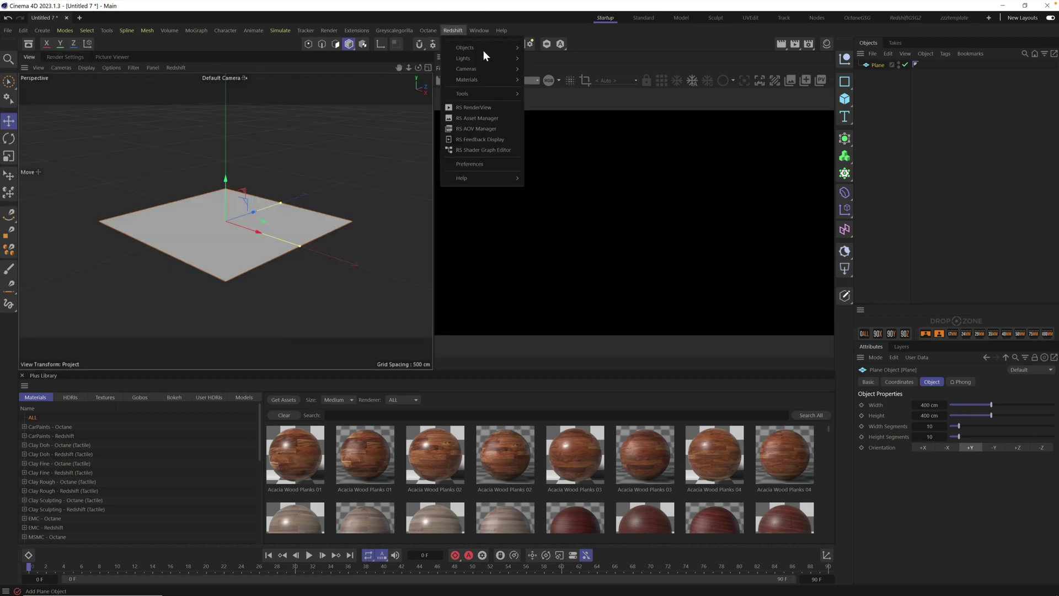
mouse_move(492, 59)
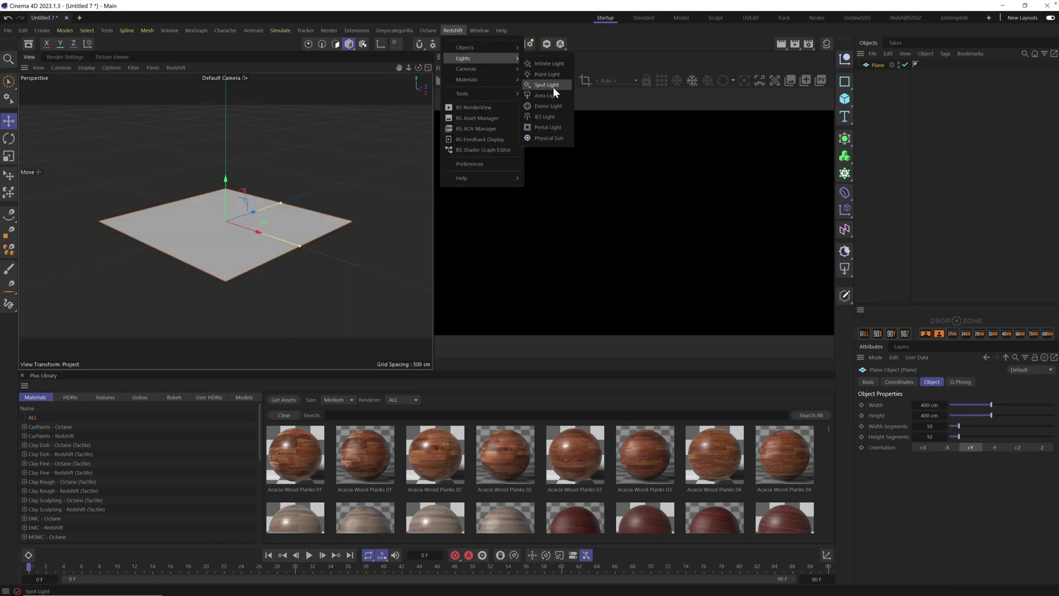
left_click(551, 85)
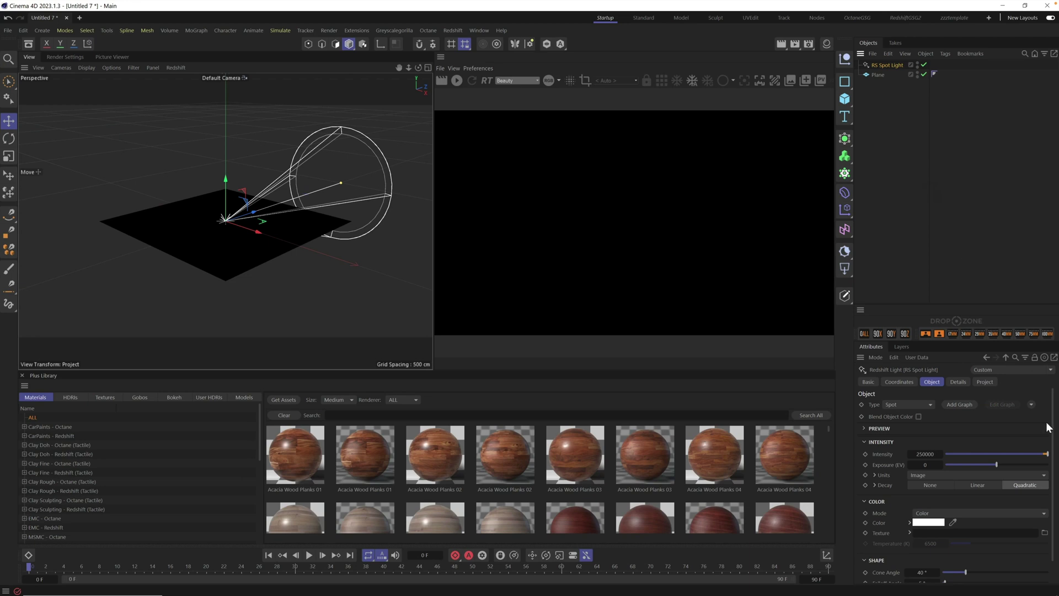
Step: Give the spot light a target tag and null, and move it up and left over the plane
left_click(1031, 404)
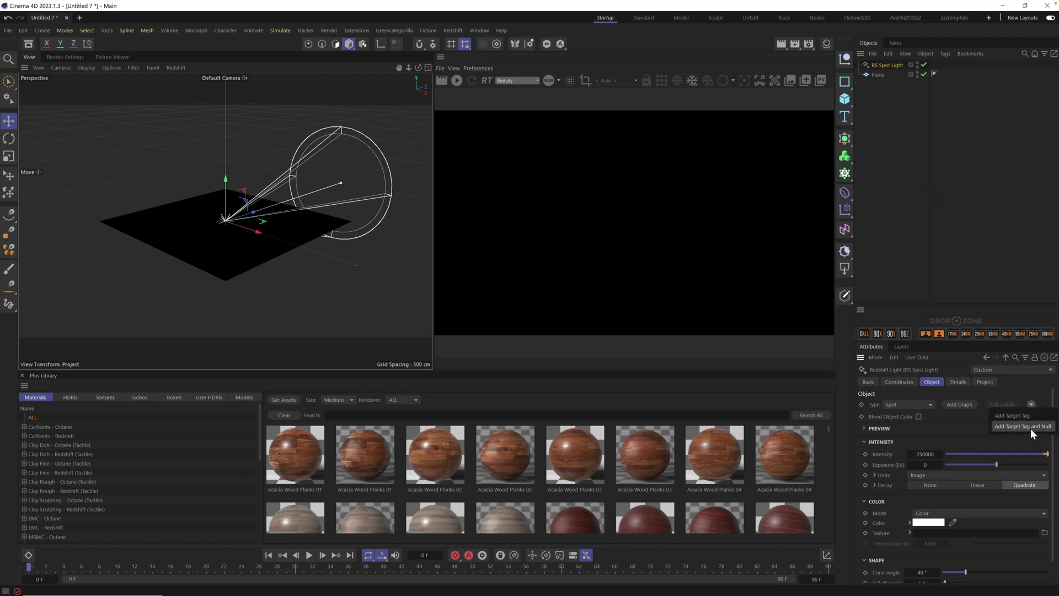
left_click(1030, 425)
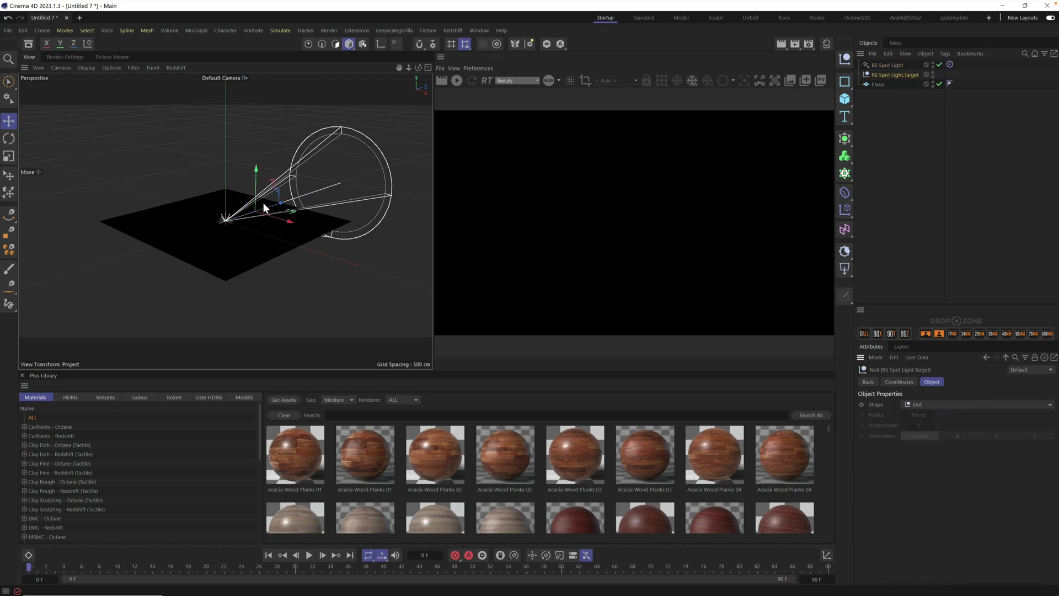
left_click(9, 175)
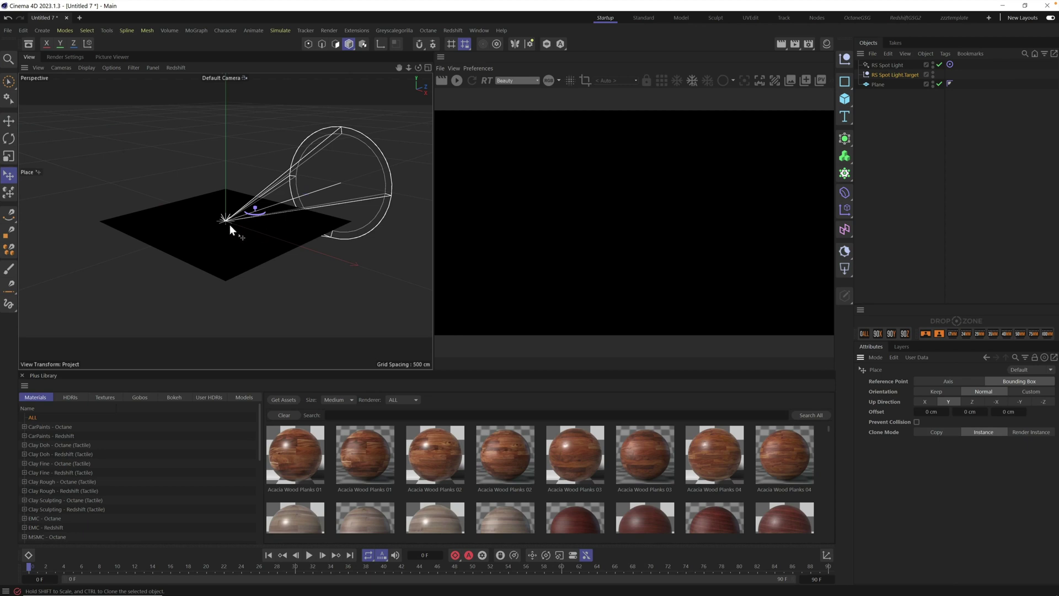
left_click_drag(228, 223, 232, 309)
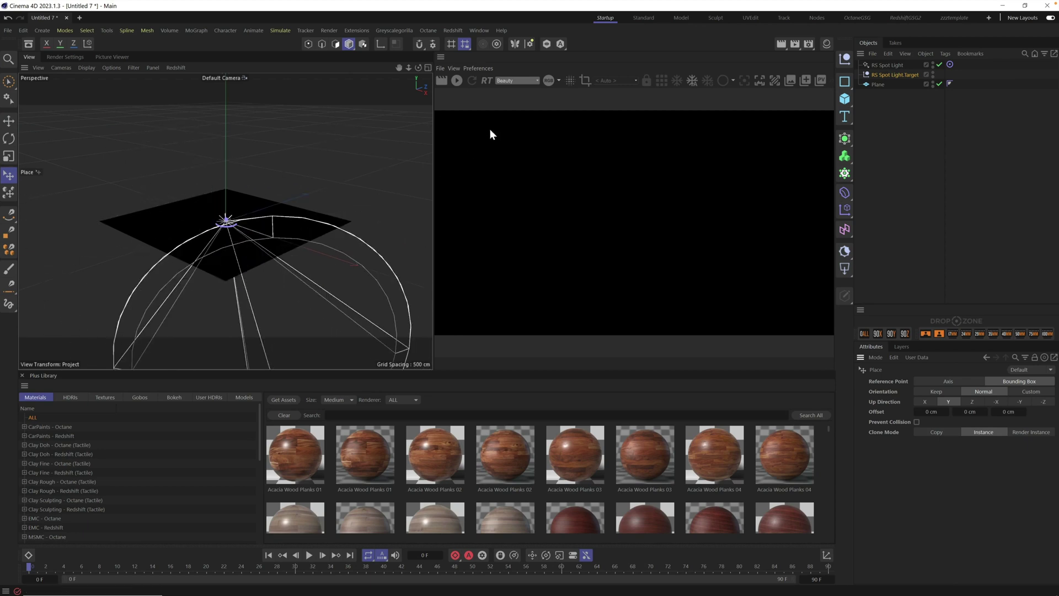
left_click(892, 65)
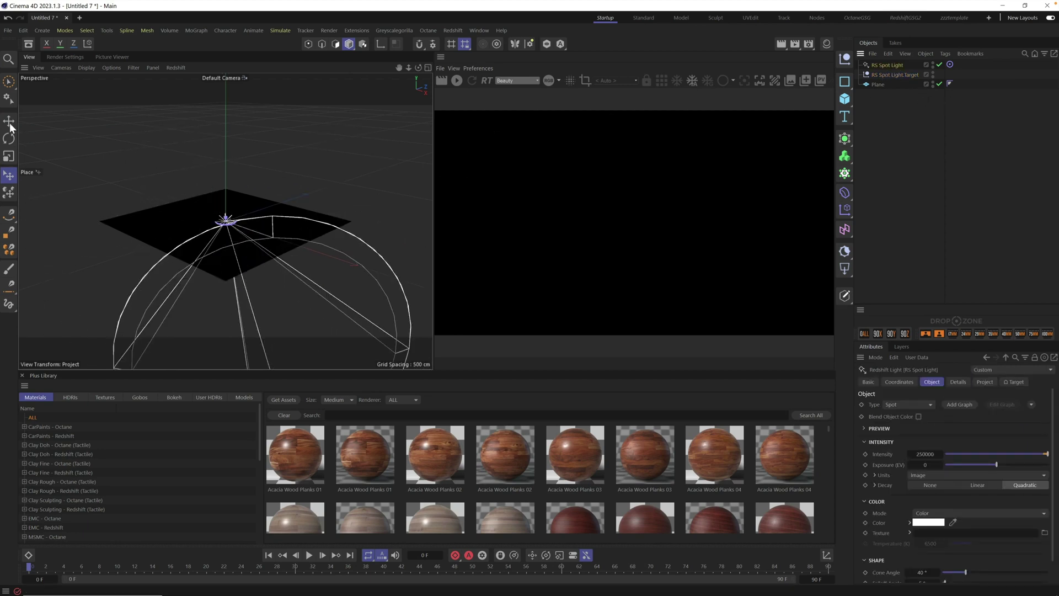
key("e")
left_click_drag(226, 193, 48, 191)
Step: Narrow the spot light's cone angle to 17.1°
left_click(887, 65)
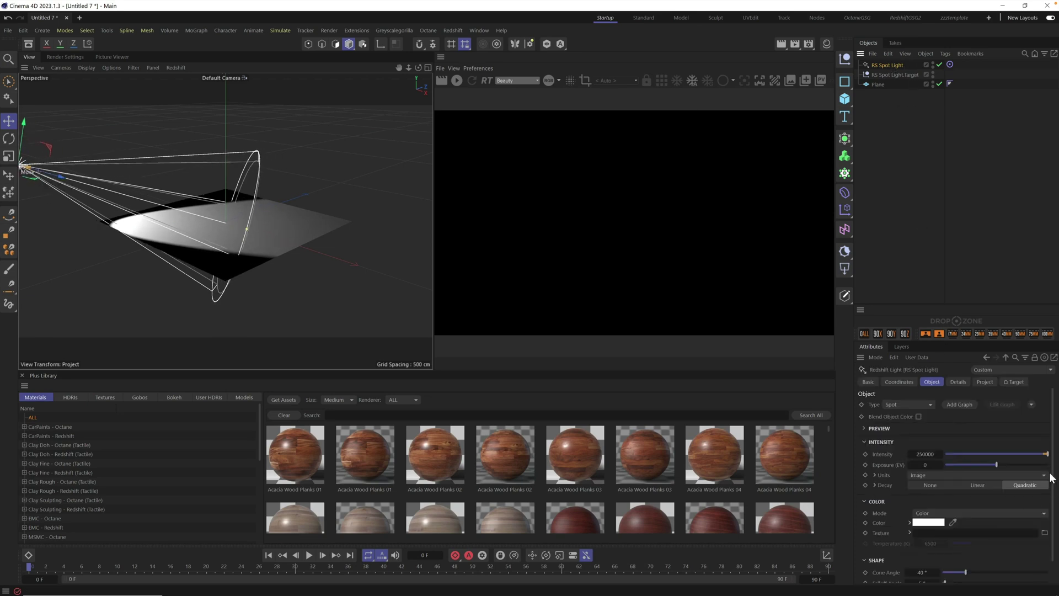
scroll(966, 562, "down", 1)
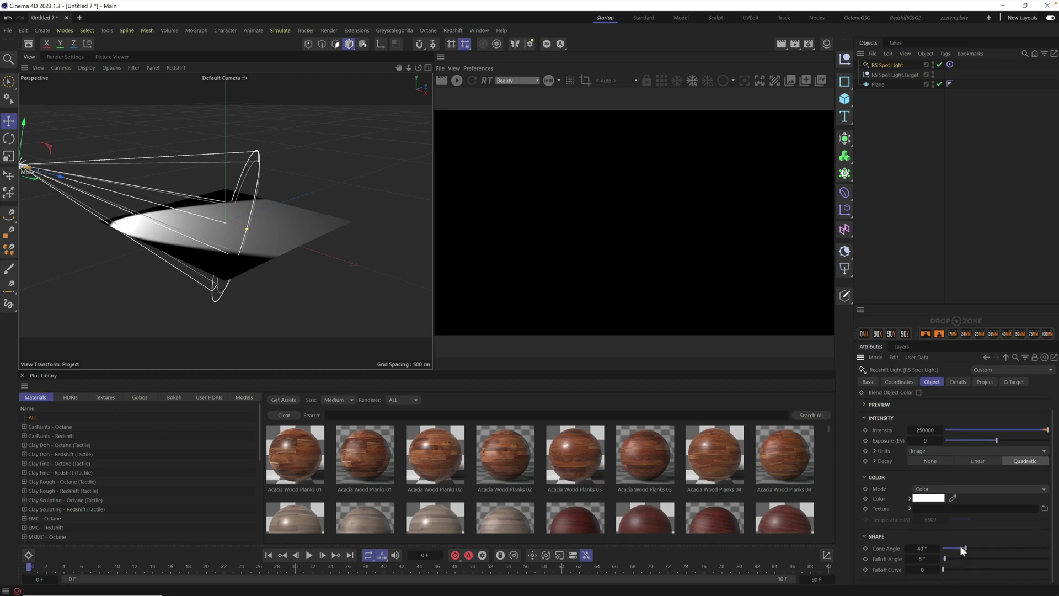
left_click_drag(961, 547, 952, 546)
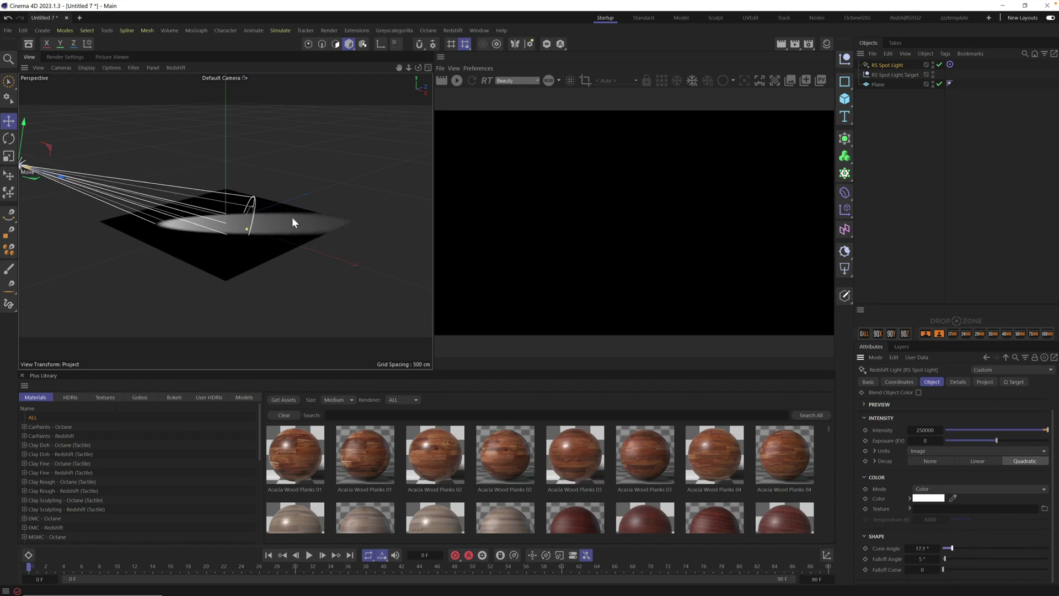
Step: Add the Origami Swan from the Plus Library's Everyday Models and frame it in view
scroll(237, 223, "up", 6)
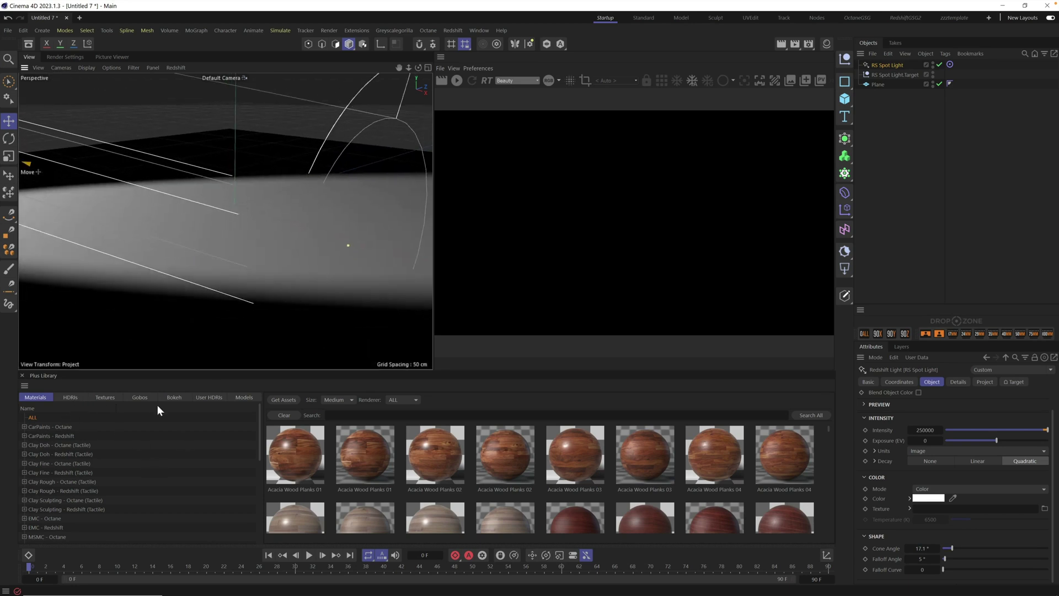
left_click(244, 396)
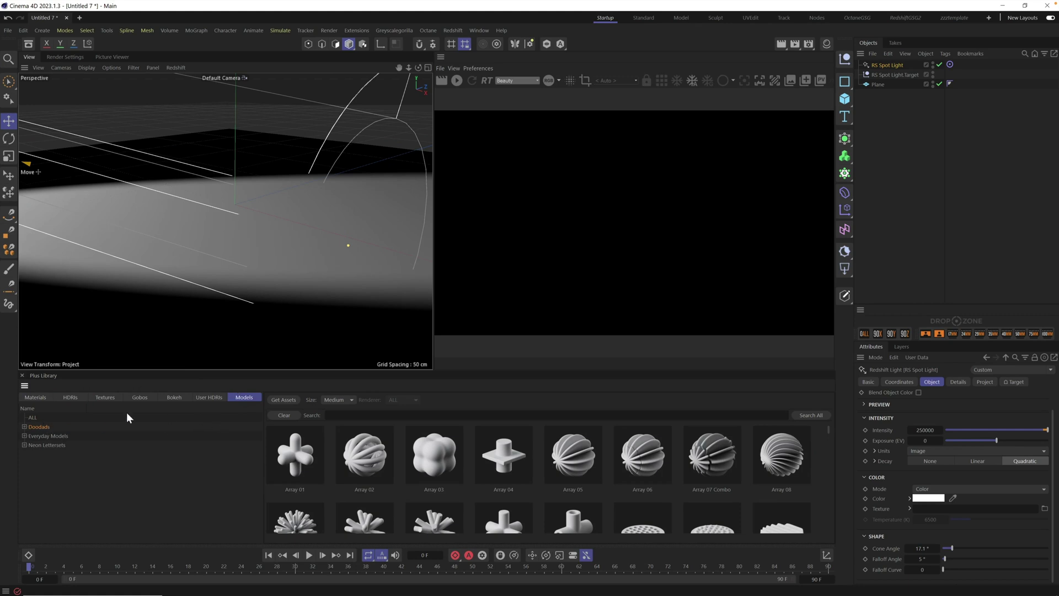
left_click(50, 435)
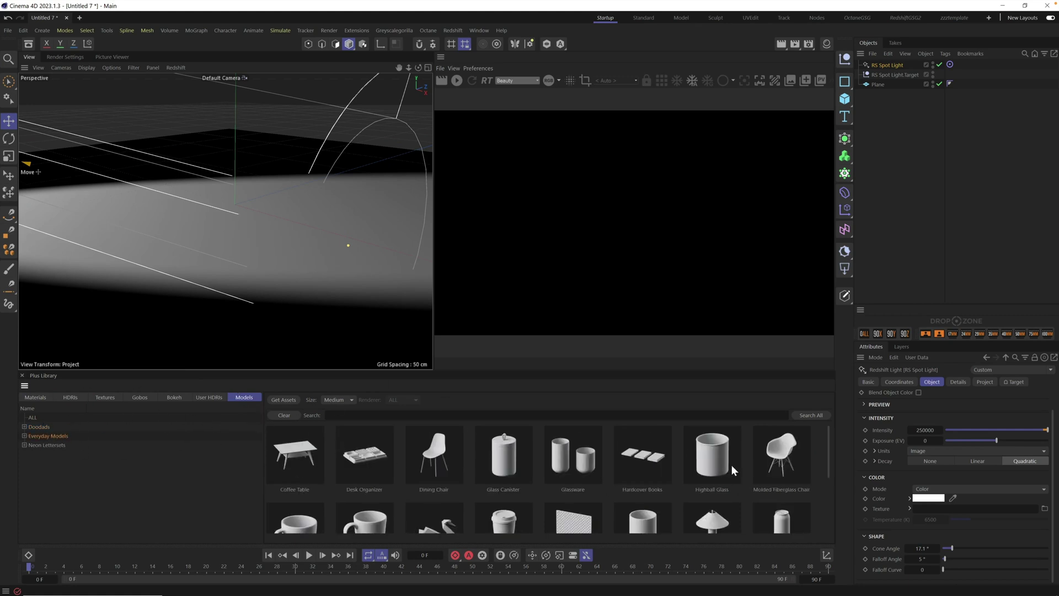
left_click_drag(828, 438, 829, 465)
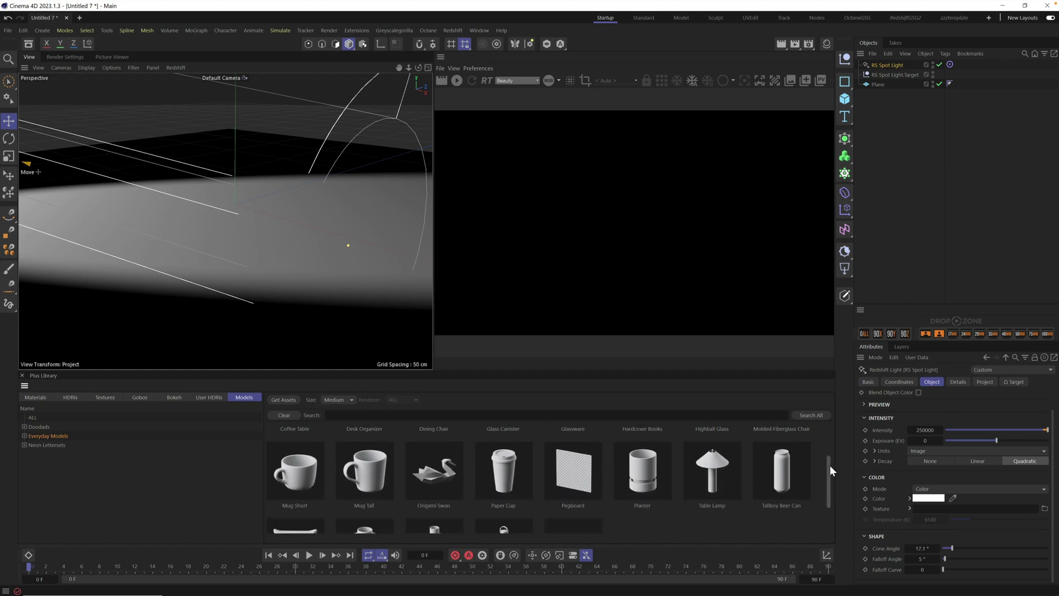
left_click(442, 475)
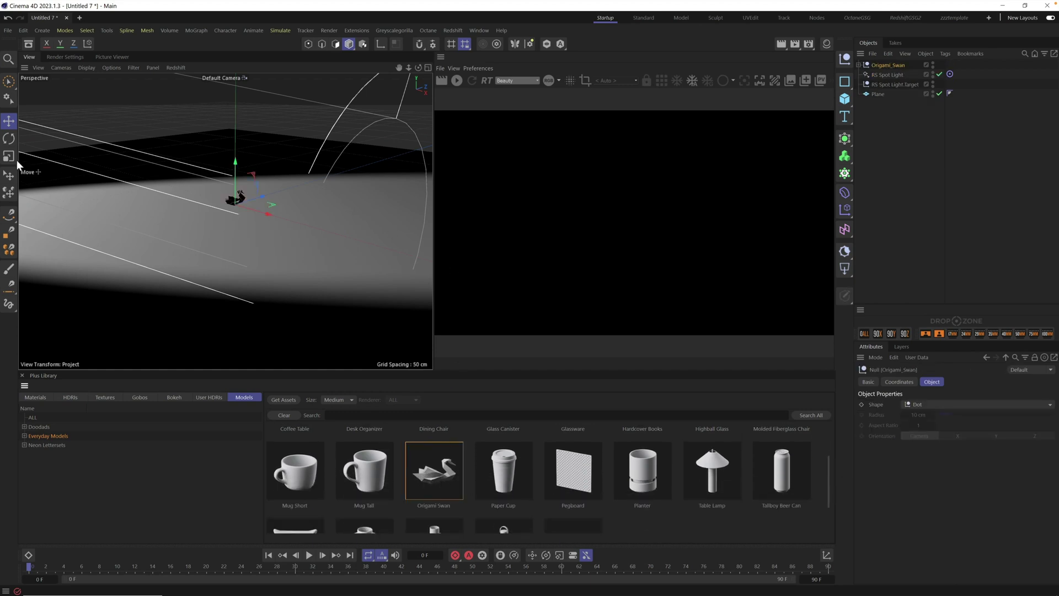
key("o")
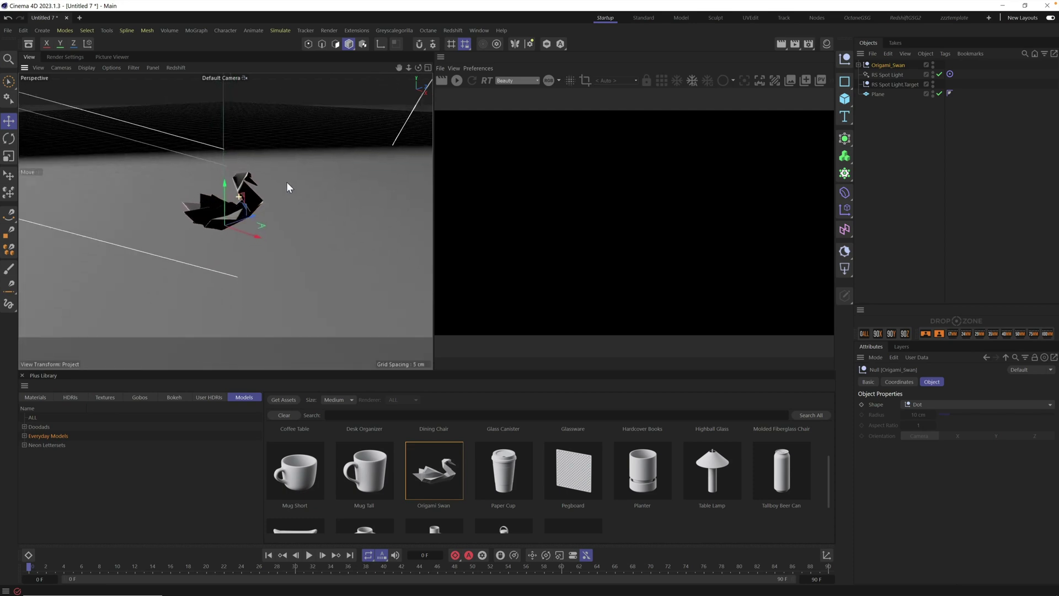
Step: Set the swan down upright on the floor plane with the Place tool
left_click(9, 177)
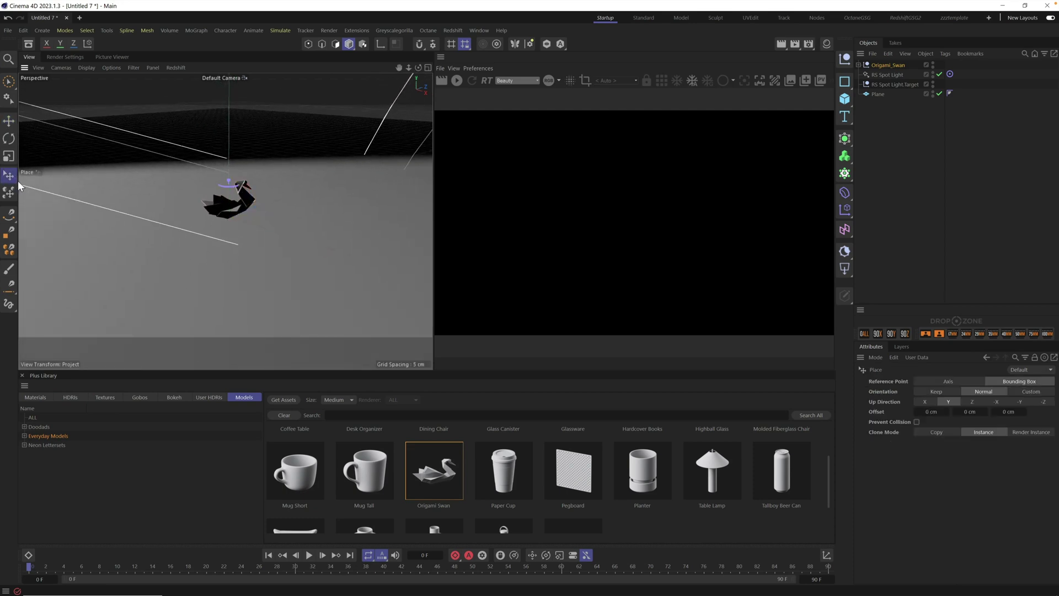
mouse_move(227, 213)
left_click_drag(231, 214, 111, 203)
scroll(259, 188, "up", 5)
scroll(262, 188, "down", 3)
scroll(242, 204, "up", 1)
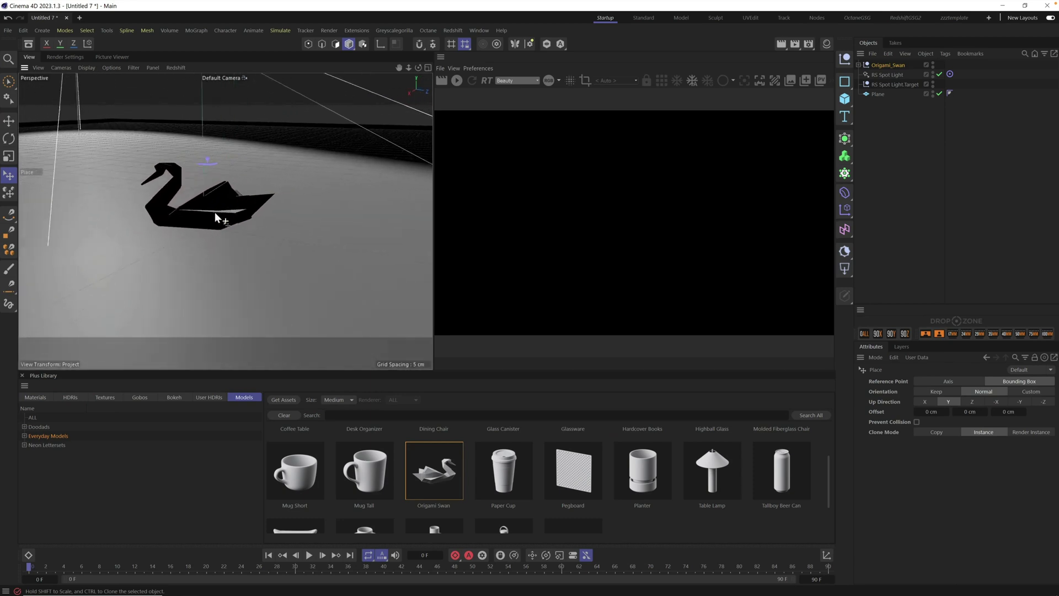
Step: Move the light target to the swan's base and narrow the spotlight's cone angle
left_click(891, 83)
mouse_move(149, 236)
left_mouse_down()
mouse_move(179, 233)
mouse_move(176, 214)
left_mouse_up()
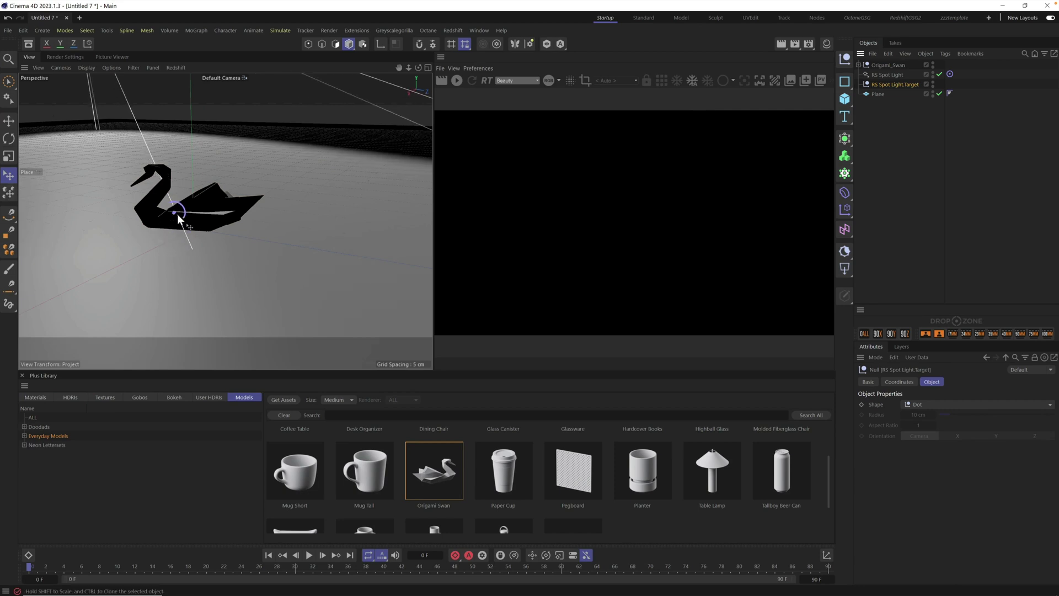
left_click(888, 75)
left_click_drag(1054, 478, 1055, 558)
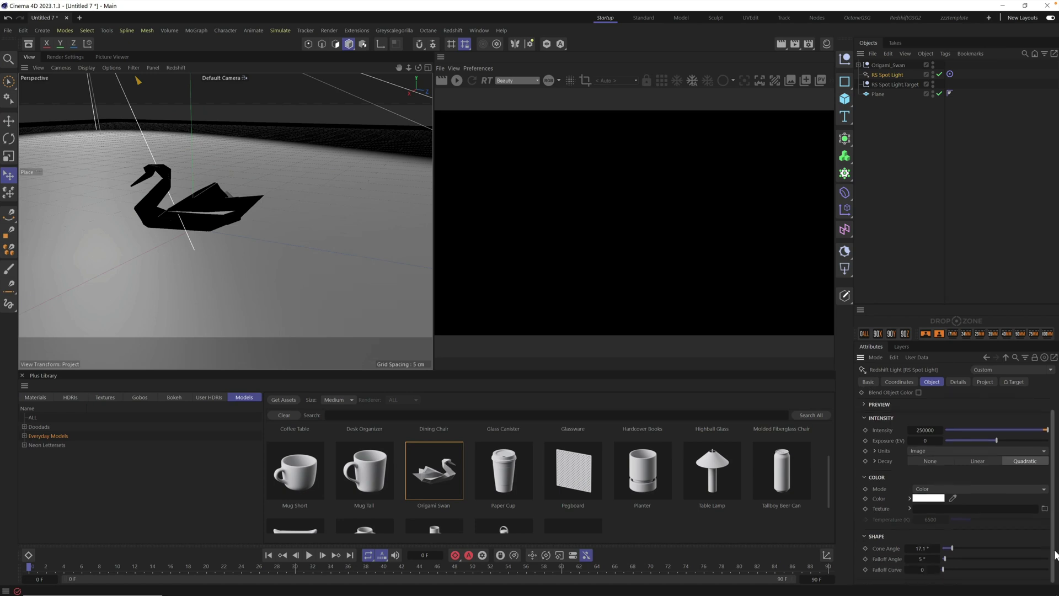
left_click_drag(949, 549, 945, 548)
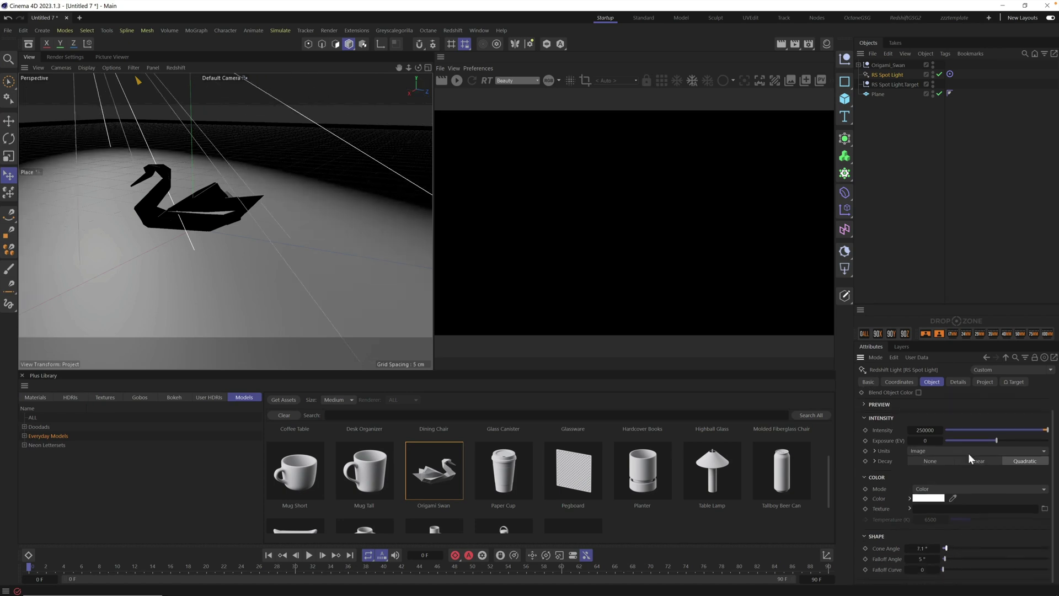
Step: Start RenderView, position the spotlight above the swan, and raise its exposure to 3.411 EV
left_click(457, 80)
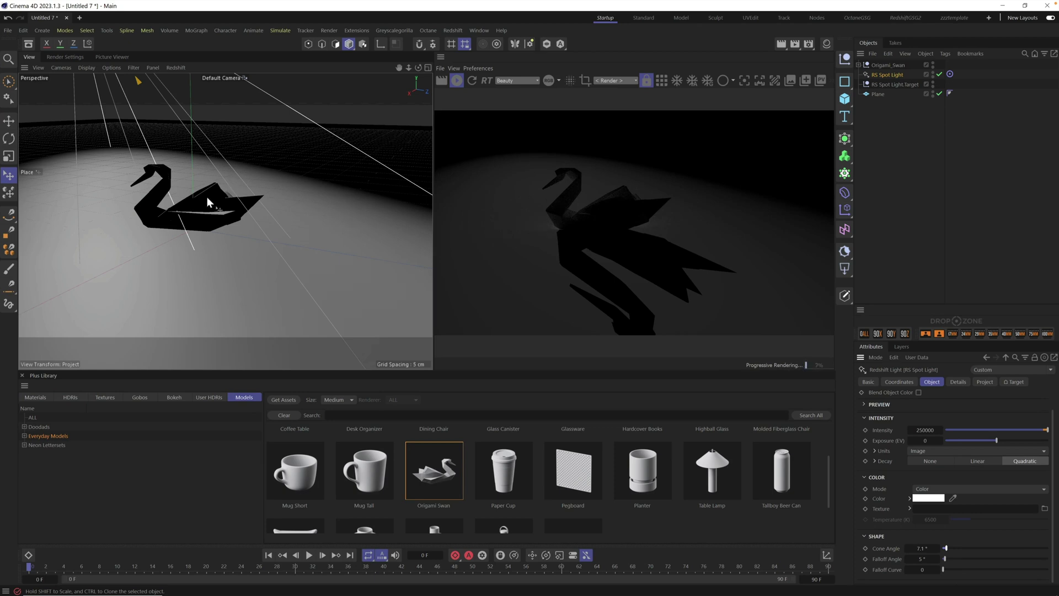
left_click_drag(207, 200, 250, 191)
left_click_drag(248, 238, 268, 205)
scroll(270, 205, "up", 2)
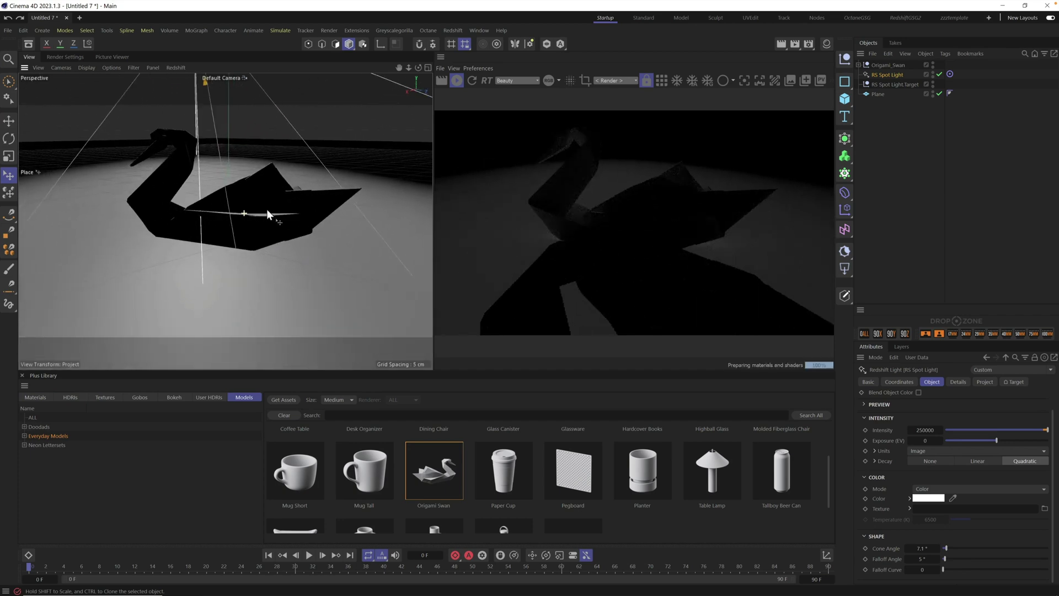
scroll(259, 216, "up", 1)
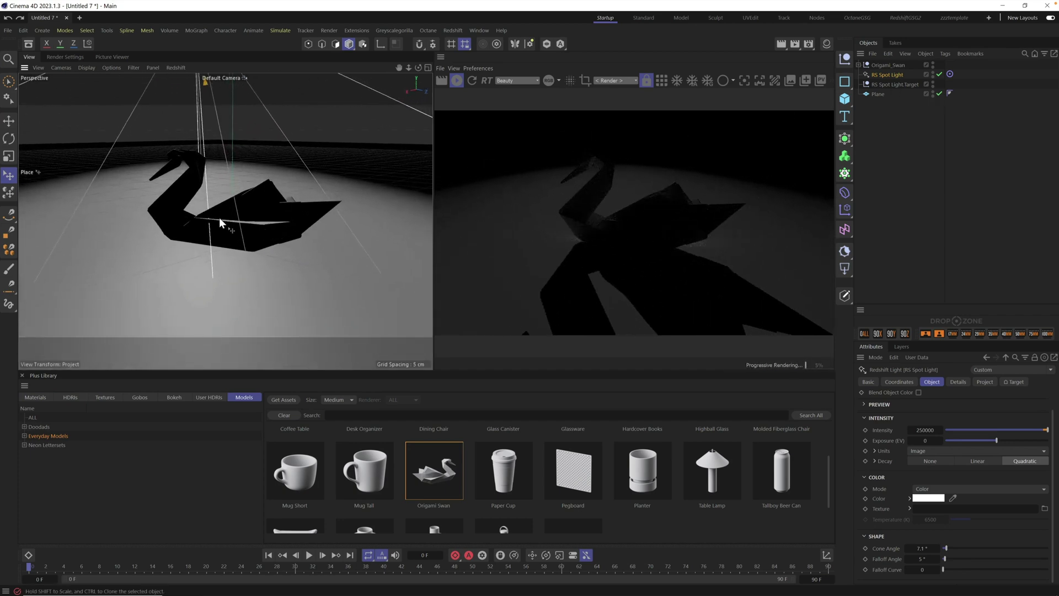
left_click_drag(220, 223, 226, 219)
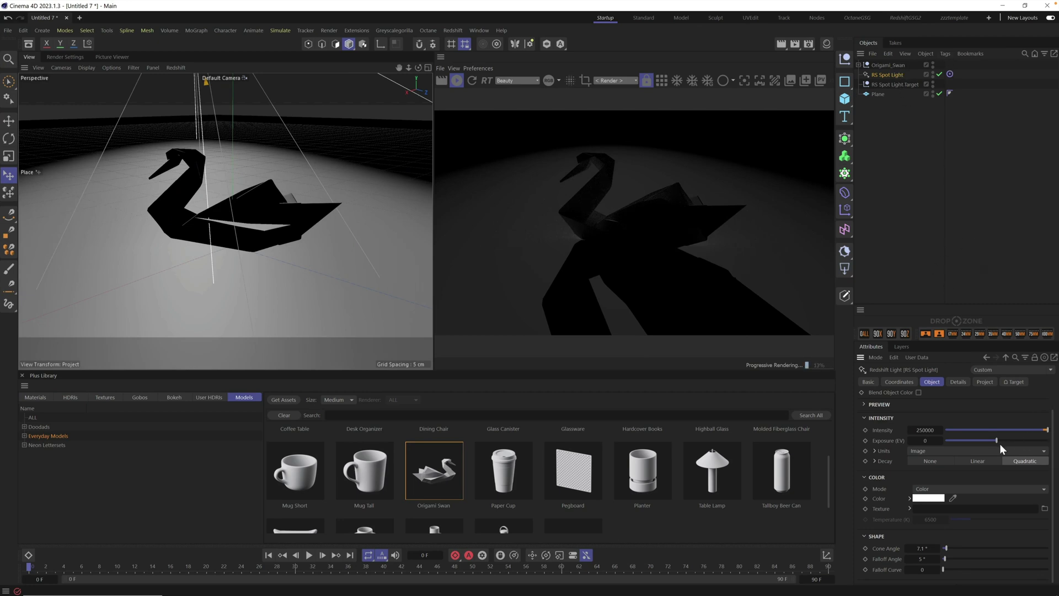
left_click_drag(1002, 441, 1014, 440)
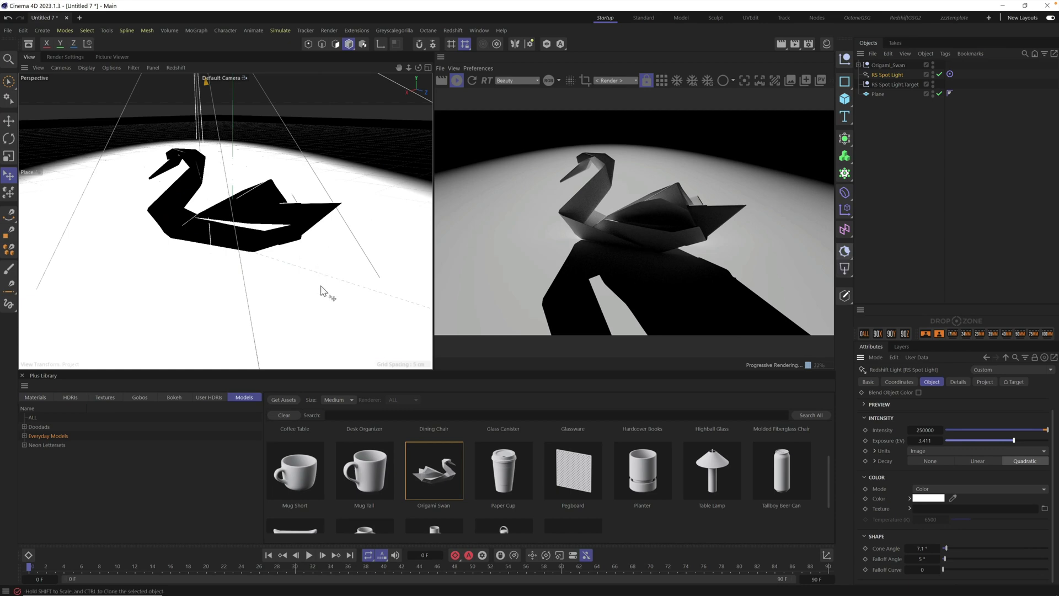
Step: Search the Plus Library materials for 'concrete' and browse the results
left_click(29, 397)
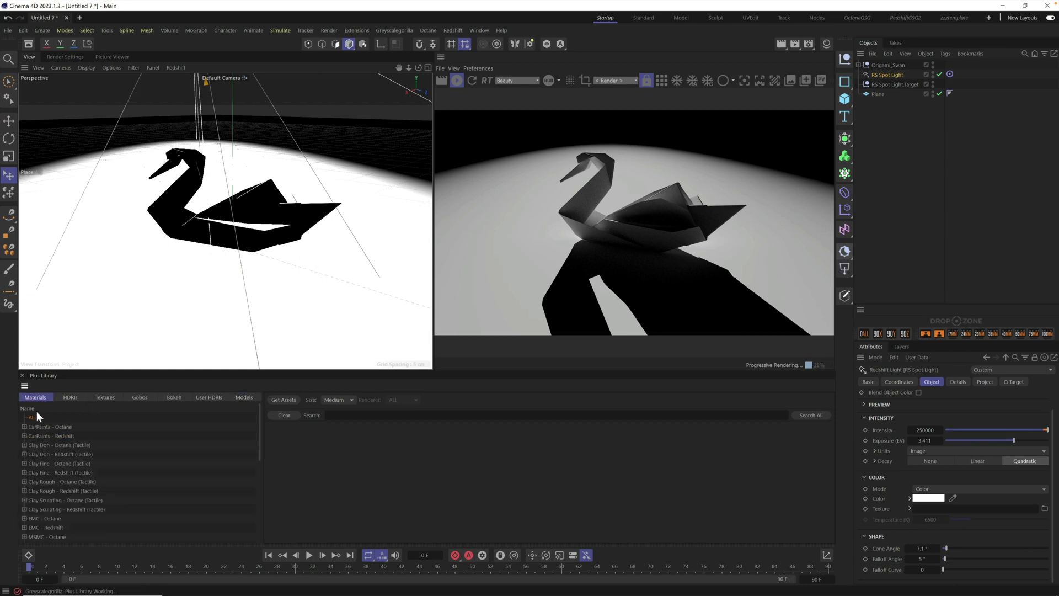
left_click(346, 415)
type("concr")
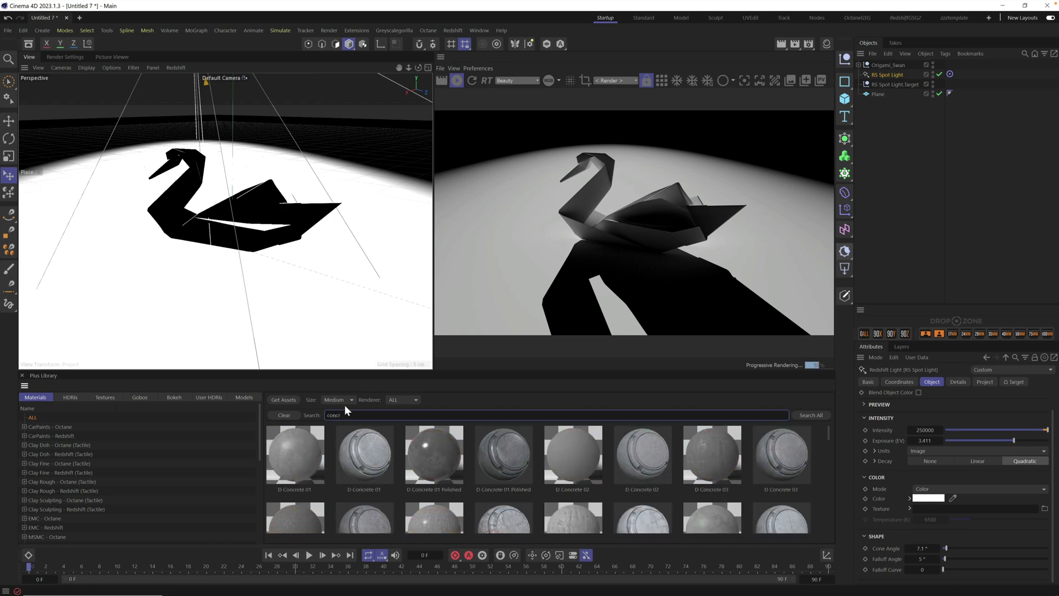
type("ete")
left_click_drag(829, 432, 832, 494)
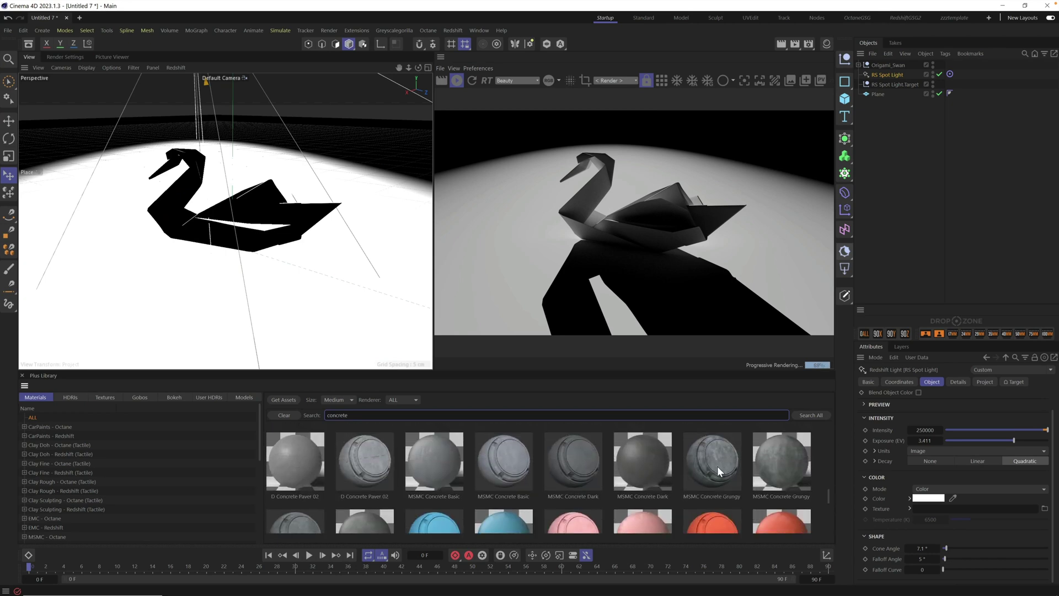
Step: Apply MSMC Concrete Grungy to the floor plane with Tiles U and Tiles V set to 4
left_click_drag(713, 470, 340, 275)
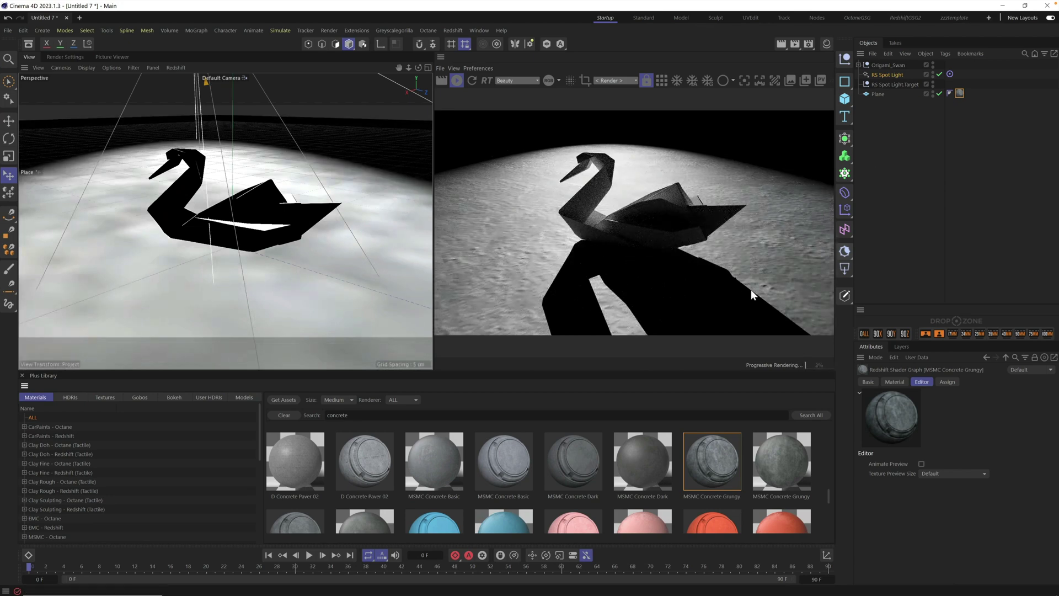
left_click(959, 92)
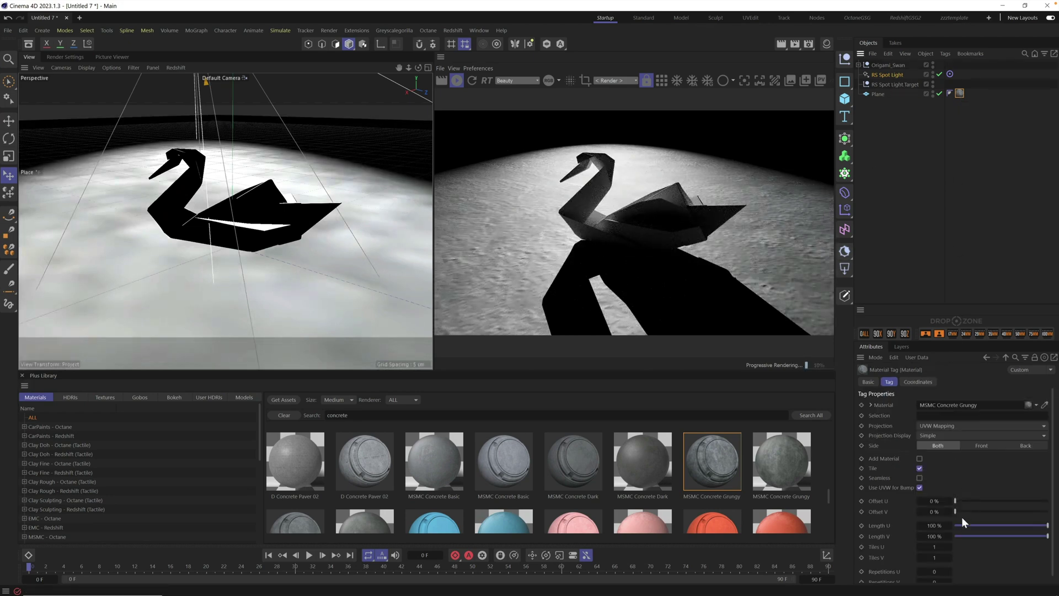
left_click(935, 546)
type("4")
key("Tab")
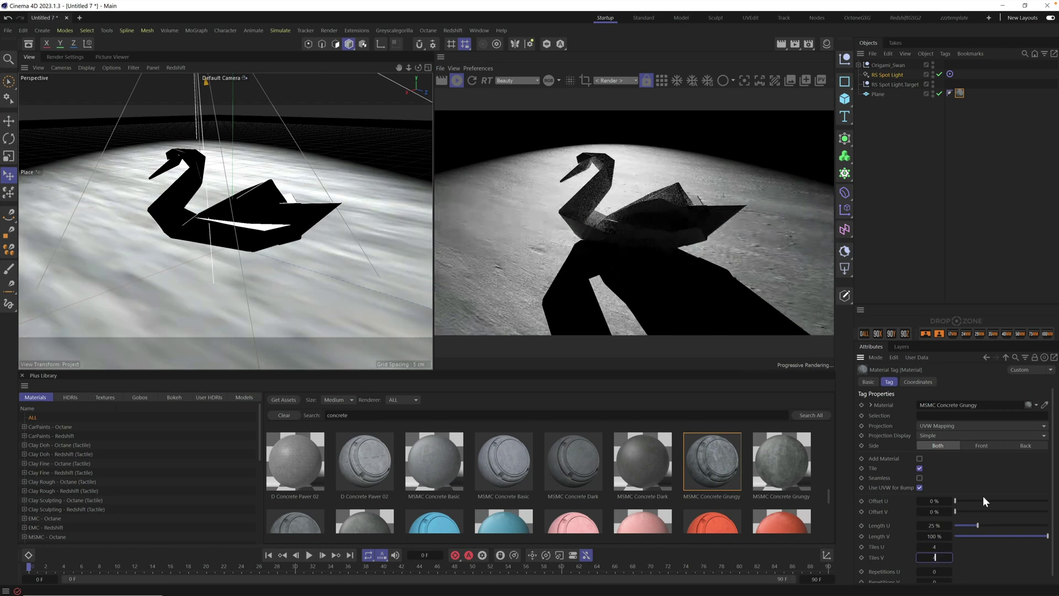
type("4")
key("Tab")
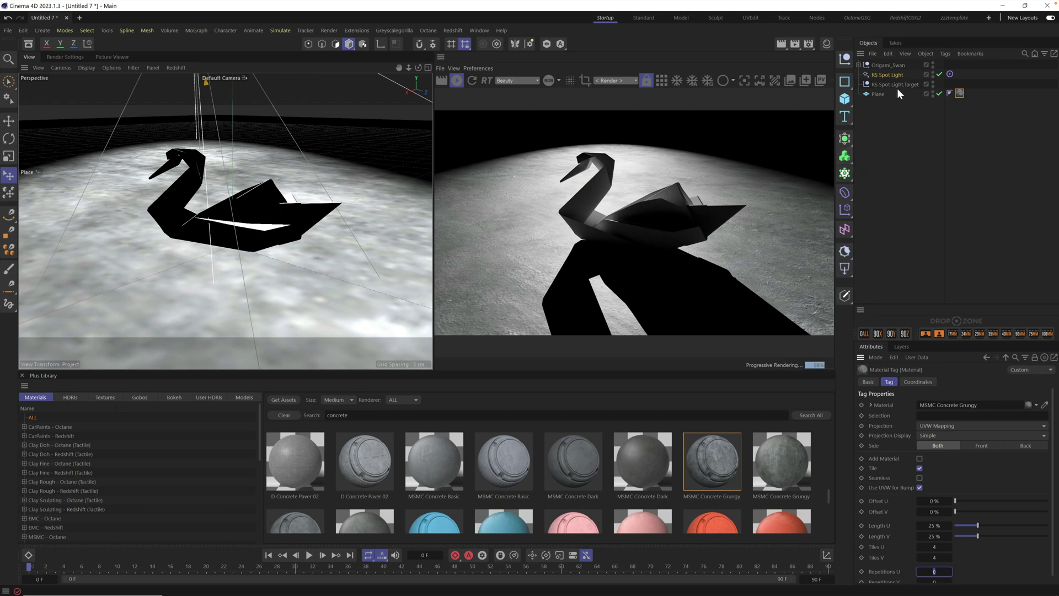
Step: Search the library for 'paper' and drag Paper Graph Grid onto Origami_Swan
double_click(351, 414)
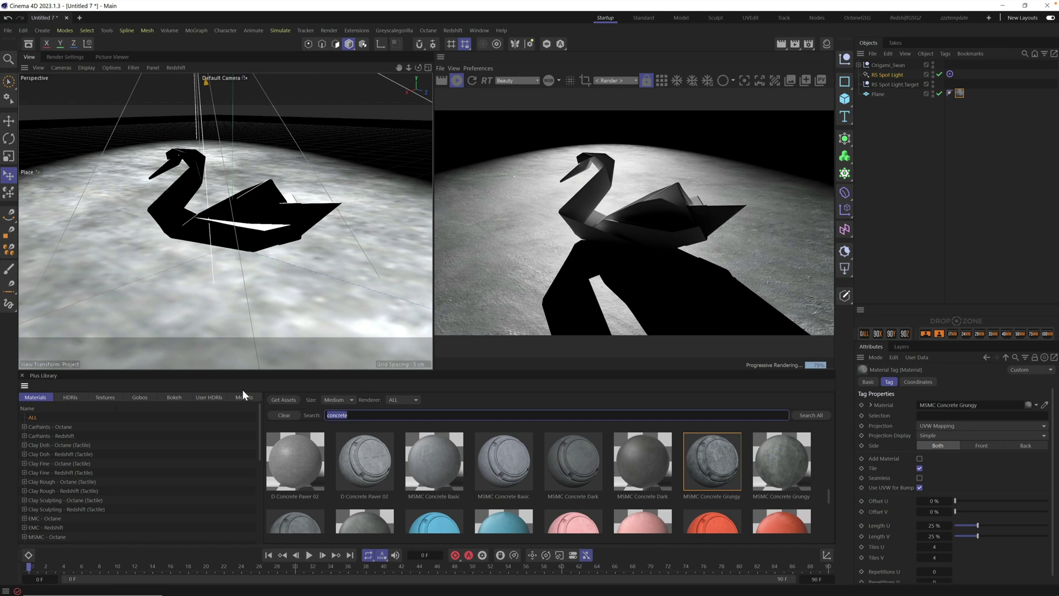
type("paper")
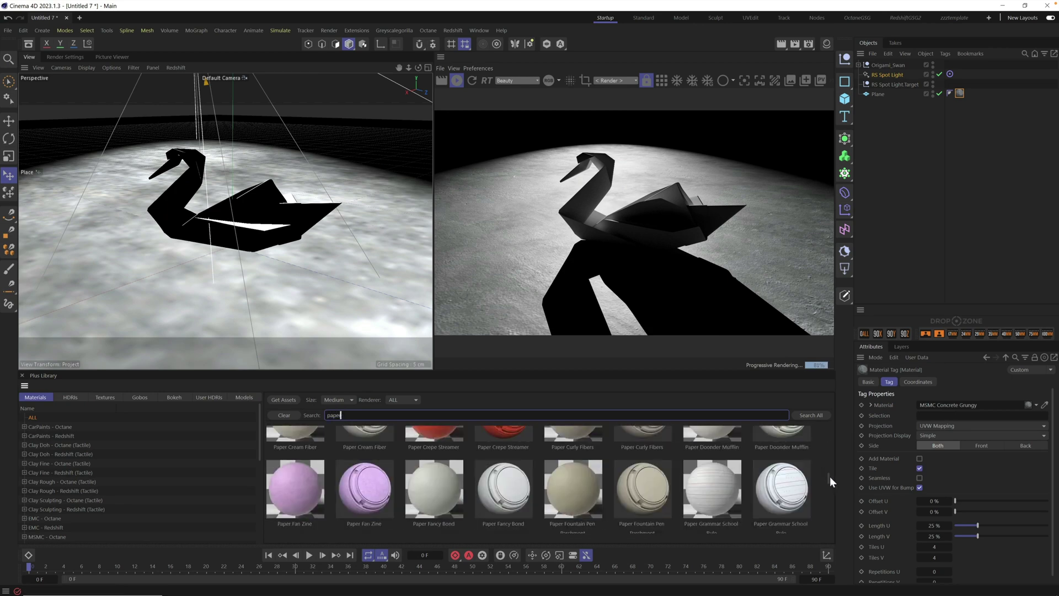
left_click_drag(828, 475, 829, 492)
left_click_drag(781, 452, 886, 65)
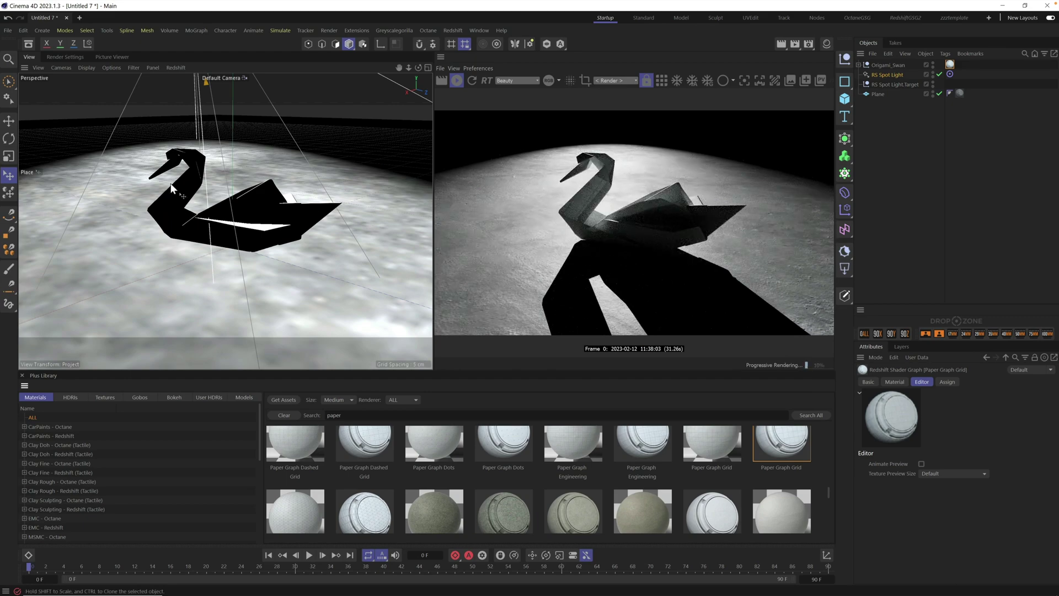
scroll(186, 177, "up", 6)
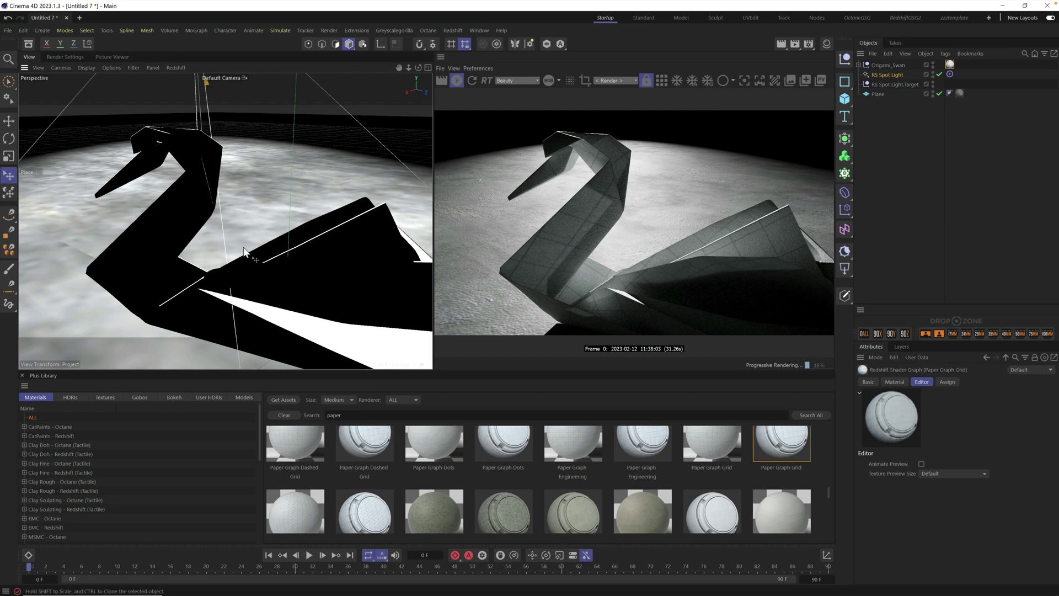
scroll(289, 270, "down", 4)
scroll(266, 240, "up", 5)
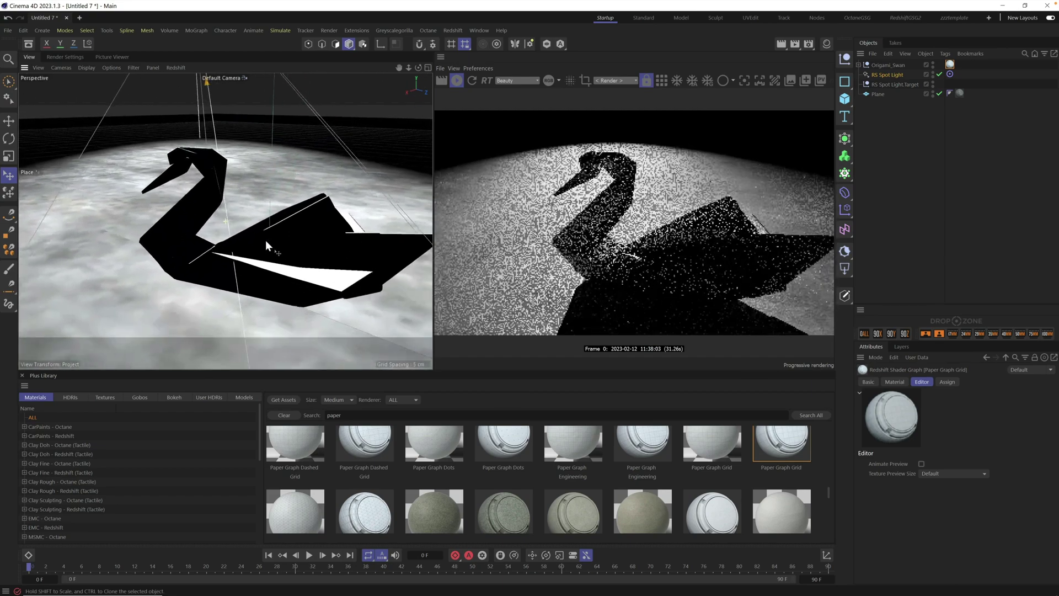
scroll(261, 246, "down", 3)
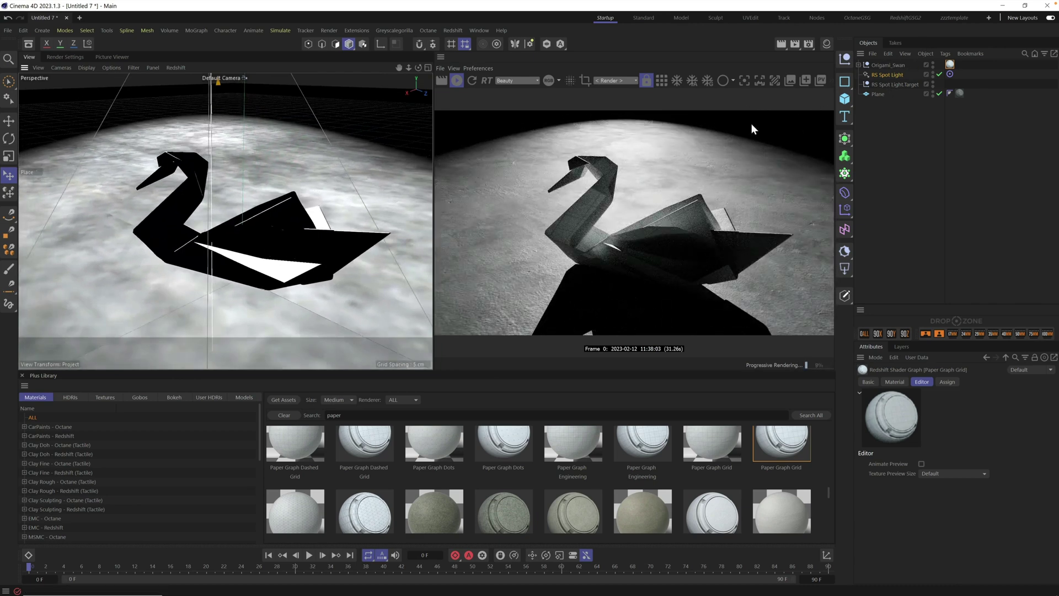
Step: Add a Redshift camera, look through it, and set its focal length to 200 mm
left_click(452, 30)
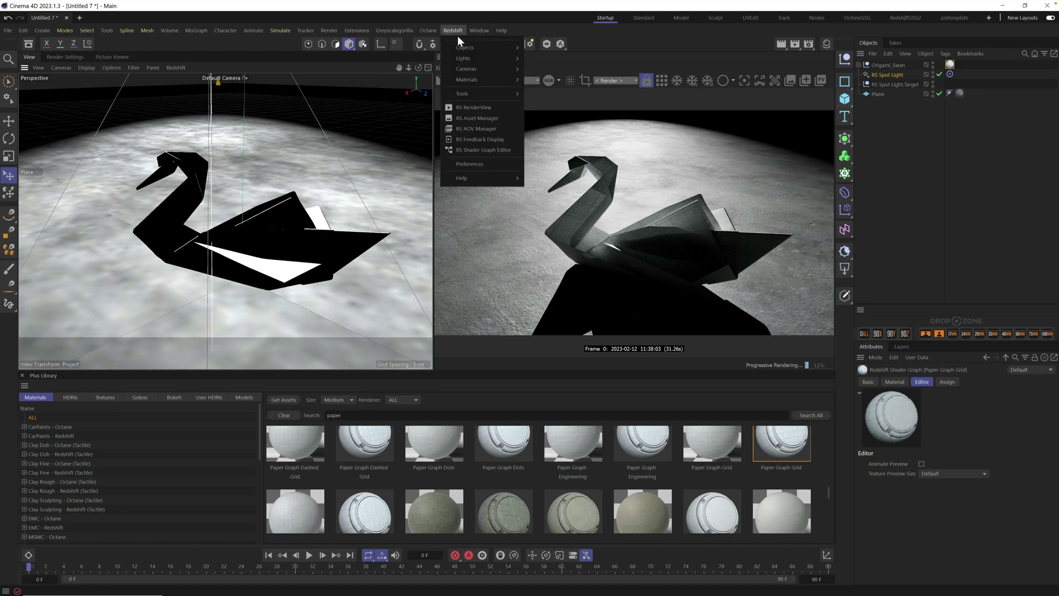
mouse_move(519, 68)
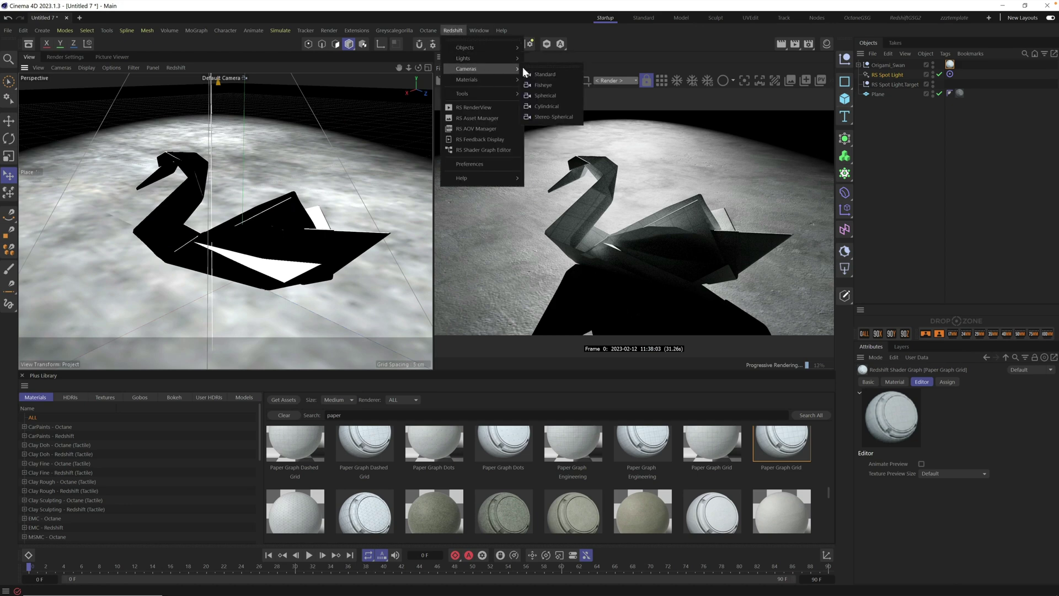
left_click(551, 75)
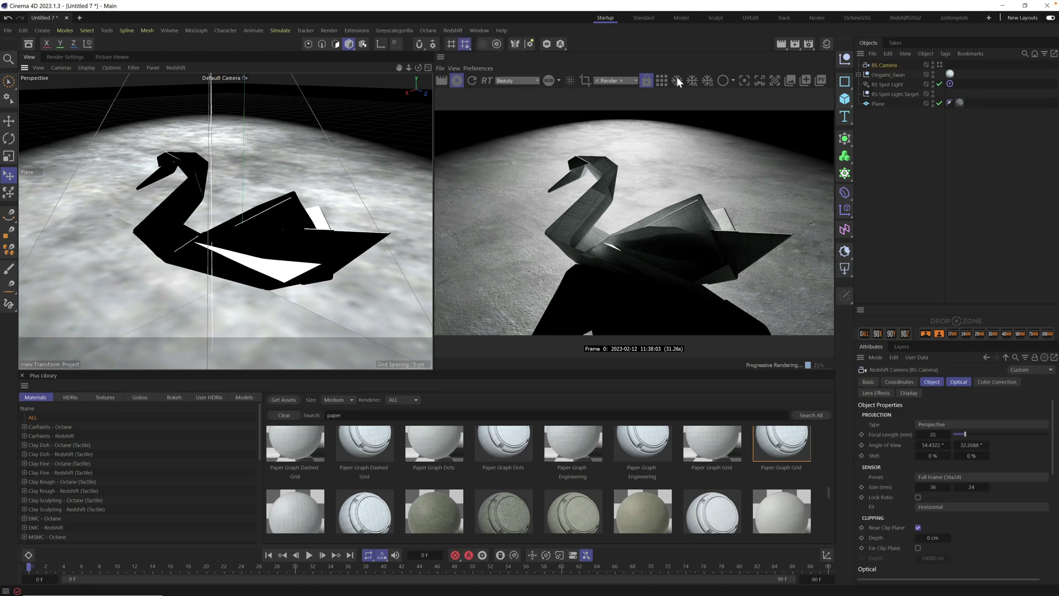
left_click(940, 65)
left_click(958, 382)
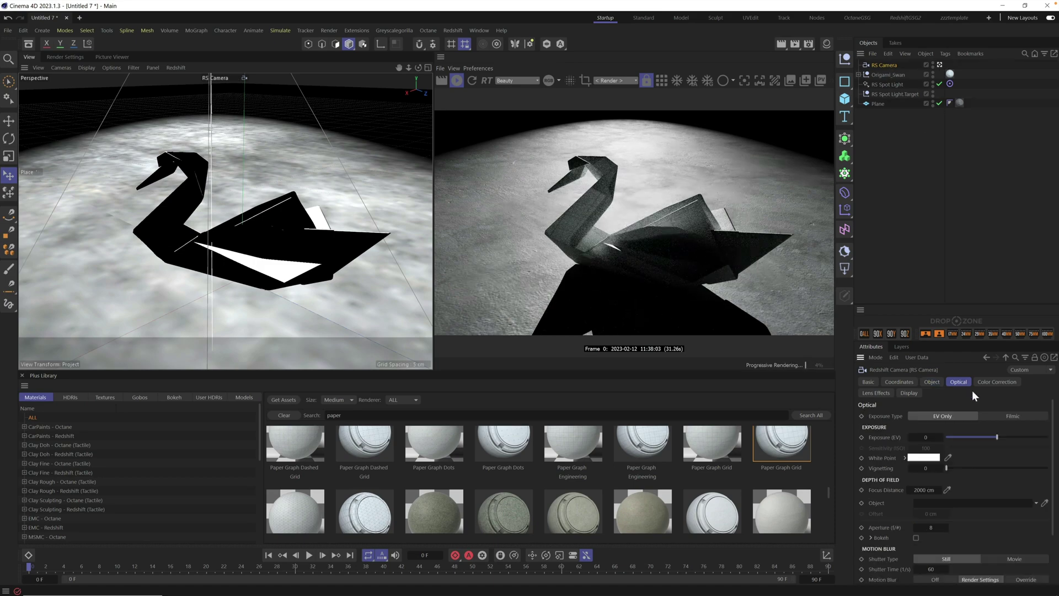
left_click(932, 382)
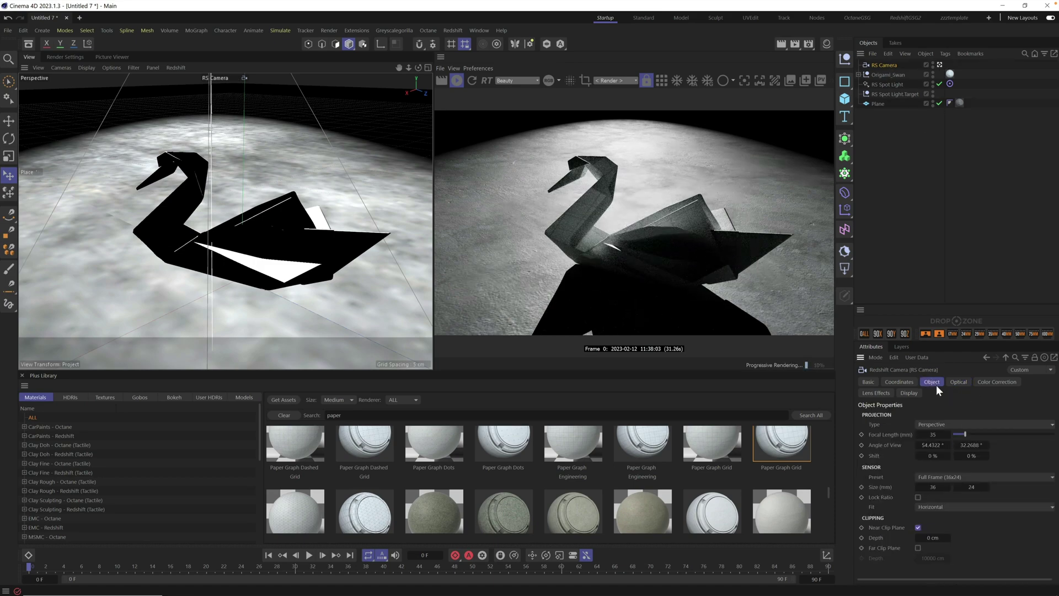
left_click(932, 435)
type("200")
key("Return")
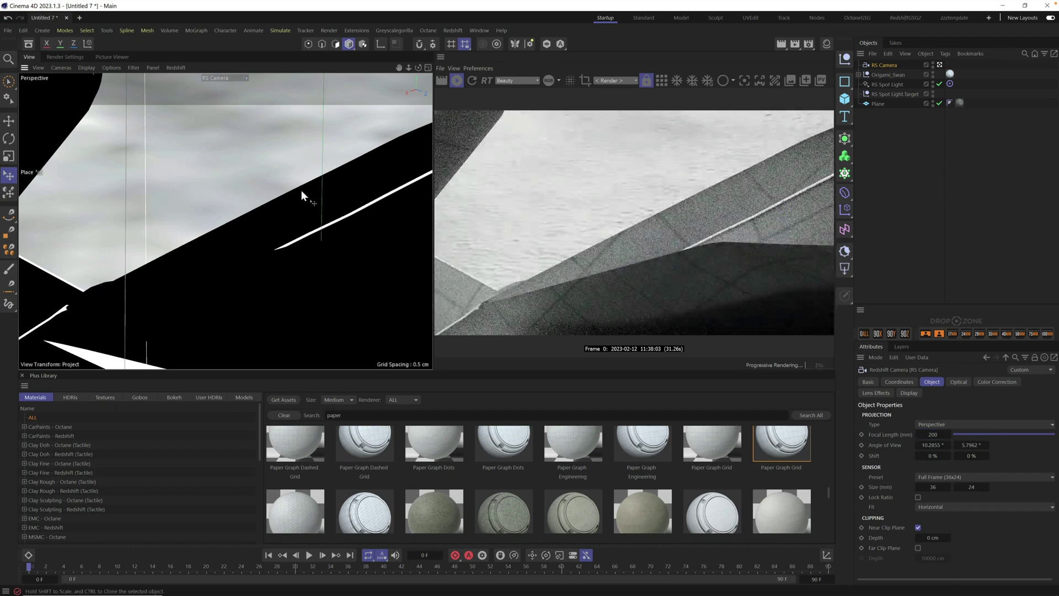
Step: Zoom and orbit the camera view so the whole swan is framed
scroll(304, 190, "down", 10)
left_click_drag(209, 278, 246, 256, "alt")
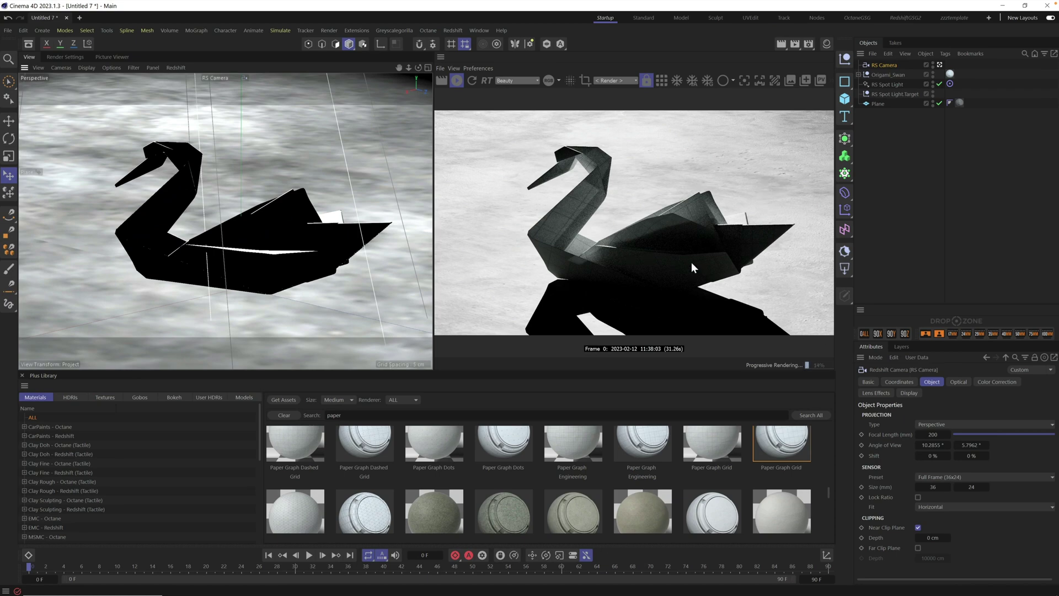
left_click_drag(249, 256, 263, 257, "alt")
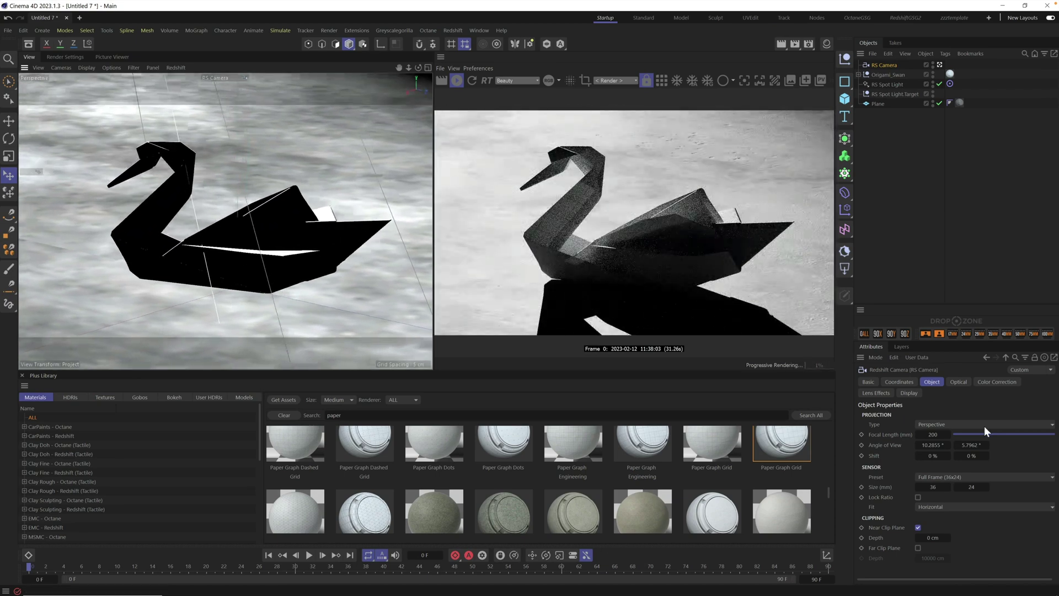
Step: On the camera's Optical tab, enable Bokeh and set Aperture (f/#) to 4
left_click(958, 382)
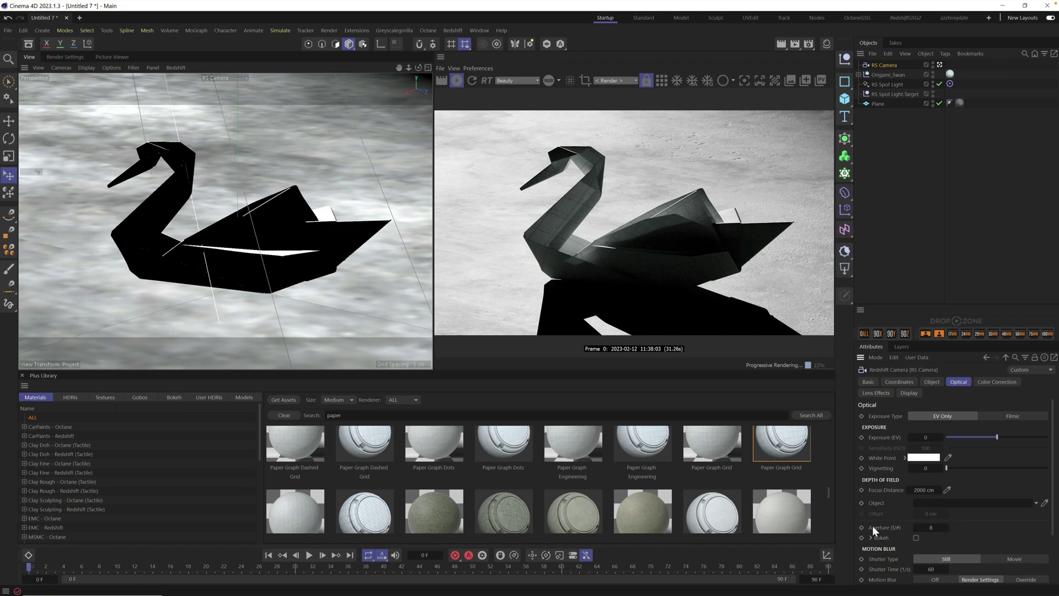
left_click(916, 537)
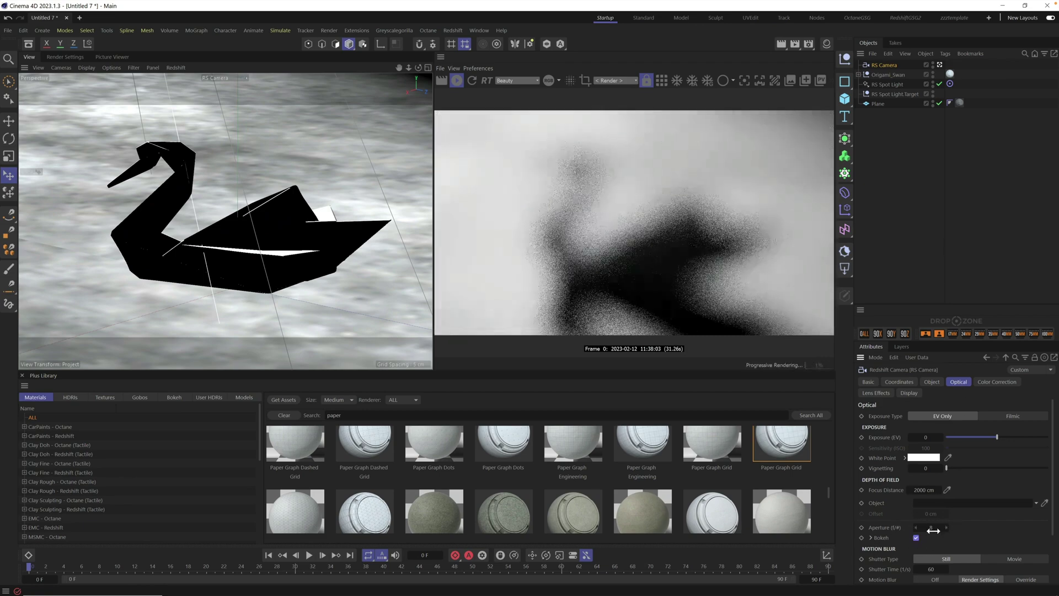
double_click(933, 531)
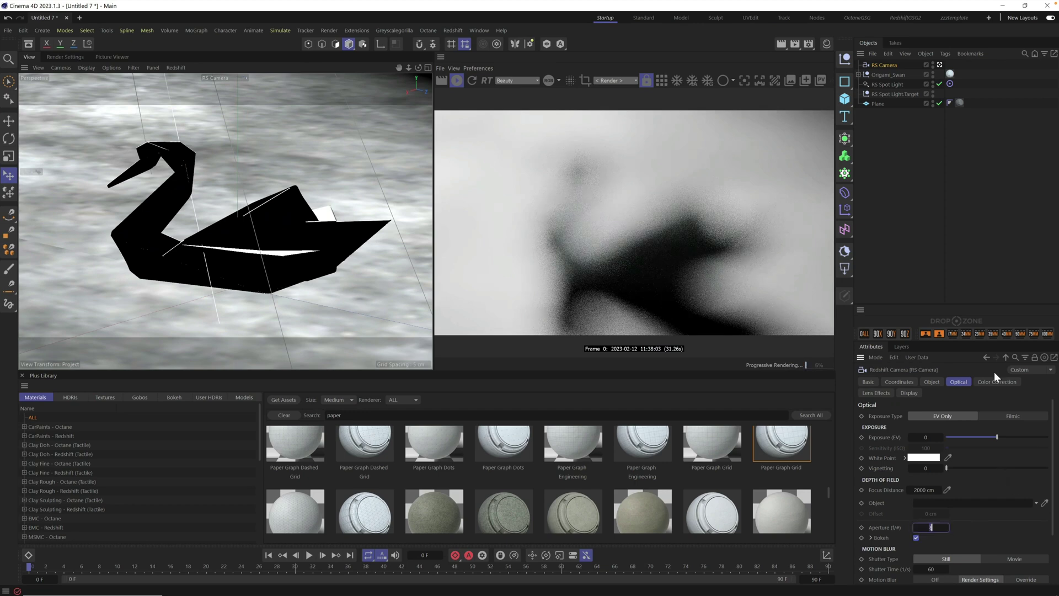
type("4")
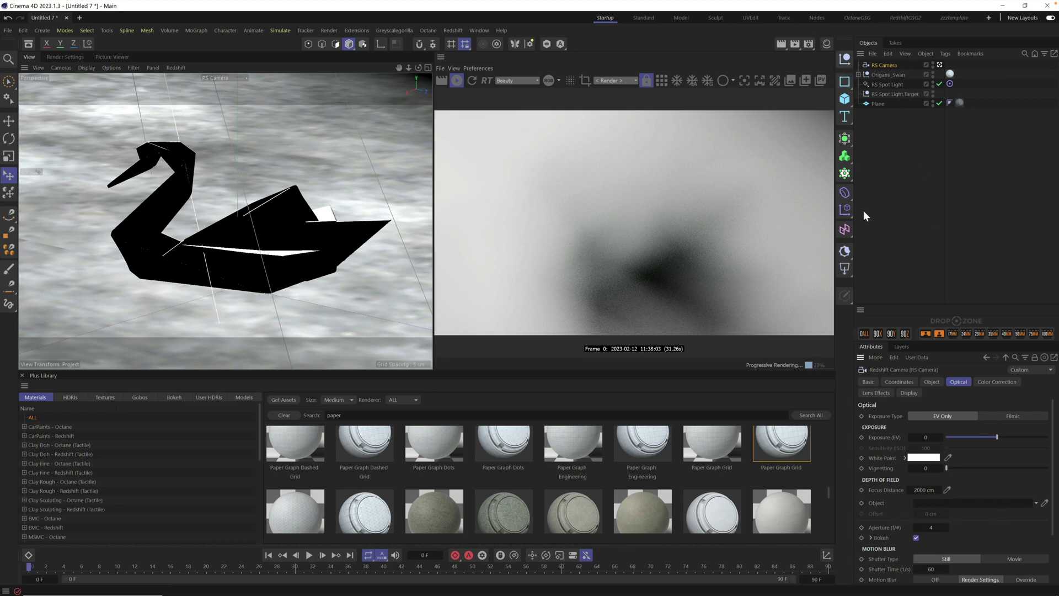
Step: Create a null named Focus and make it the camera's depth-of-field focus object
left_click_drag(888, 75, 974, 503)
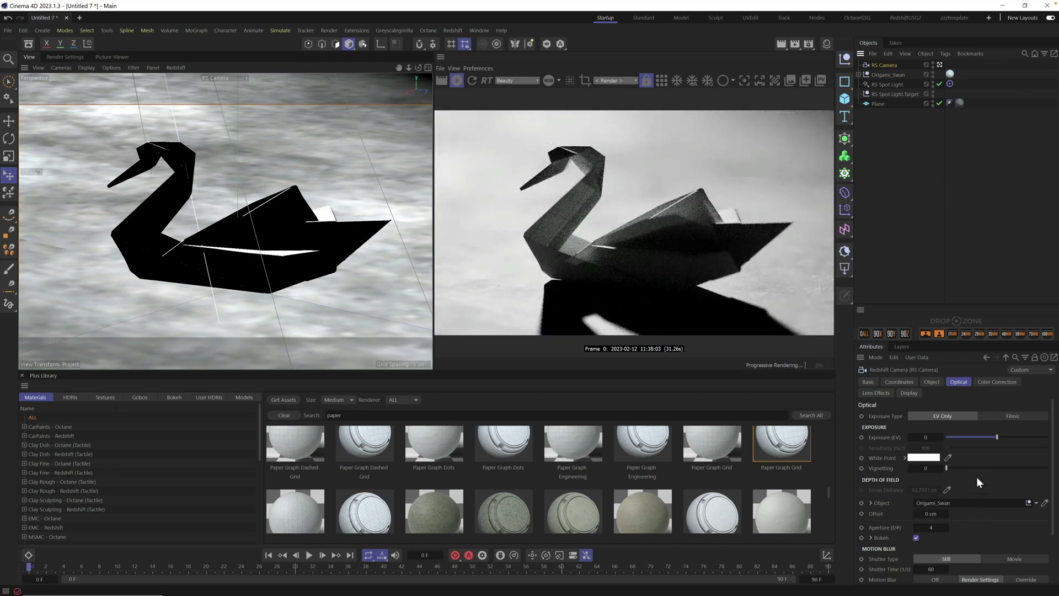
left_click(845, 58)
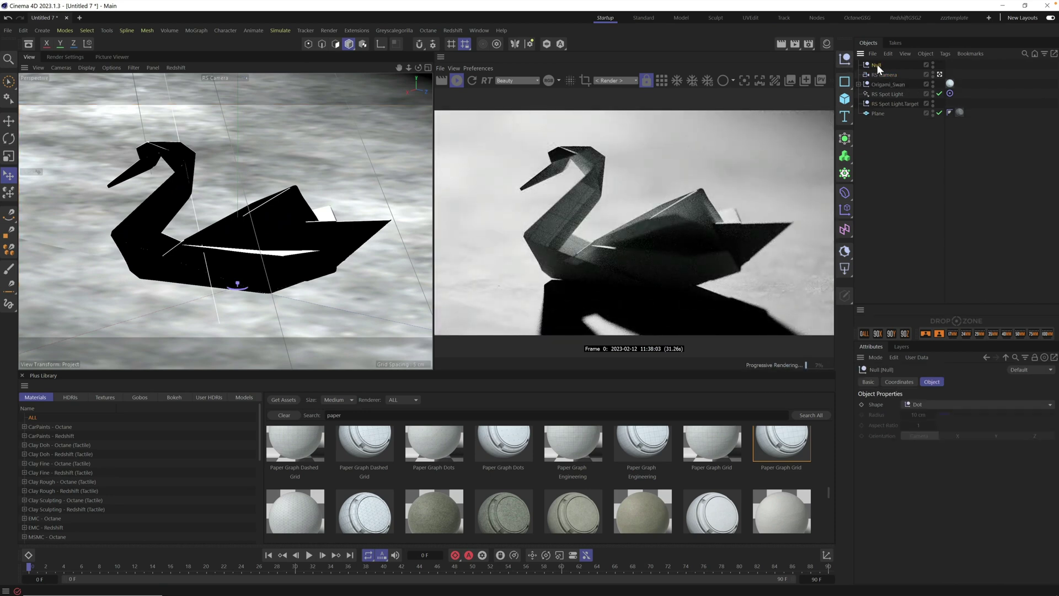
double_click(877, 65)
type("Focus")
key("Return")
left_click(890, 76)
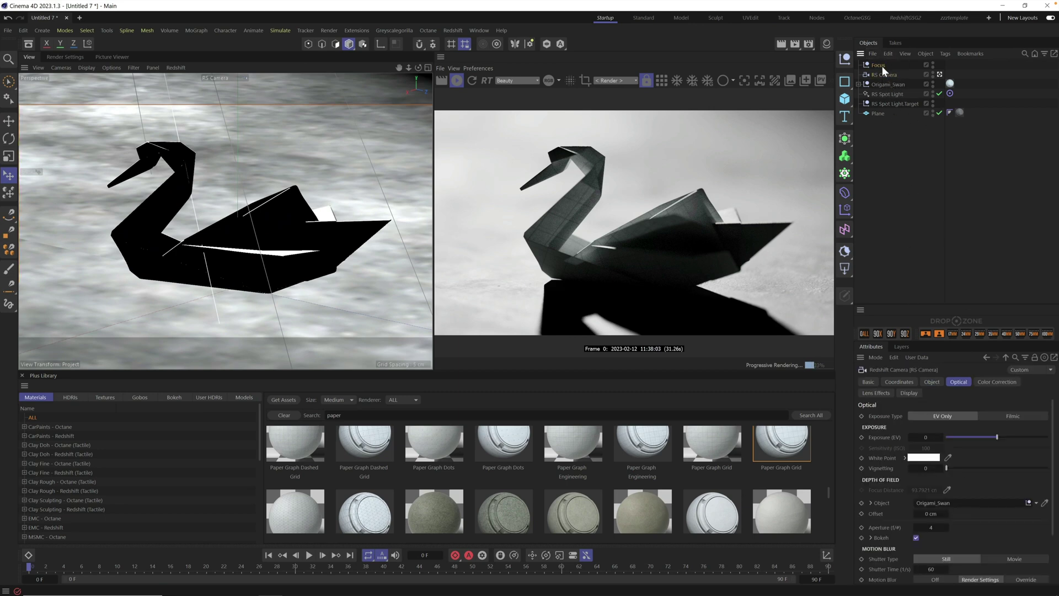
left_click_drag(882, 68, 969, 505)
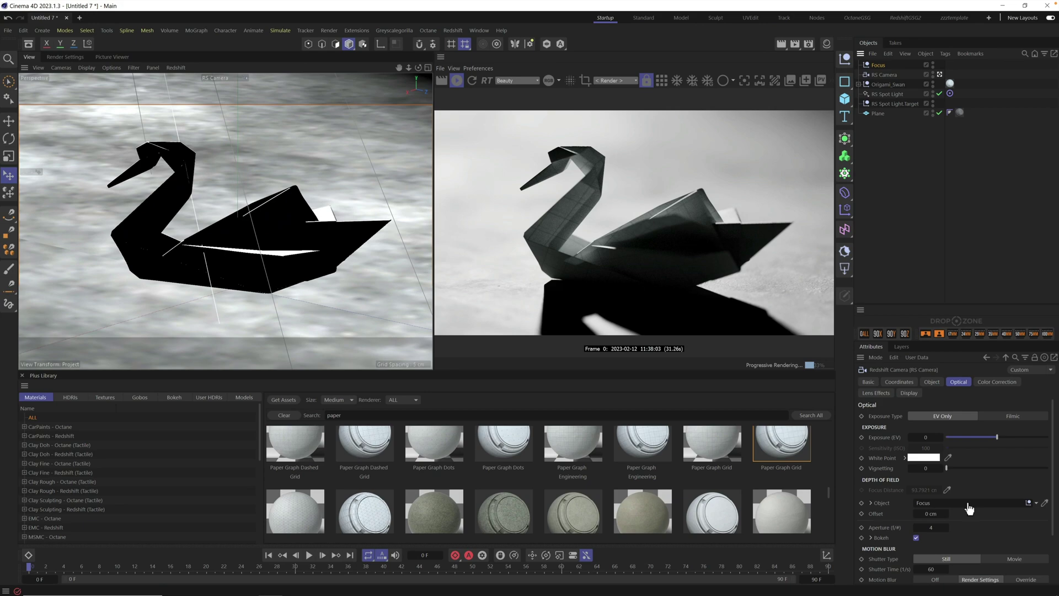
Step: Place the Focus null on the swan's head and fine-tune the camera framing
left_click(882, 65)
left_click(9, 175)
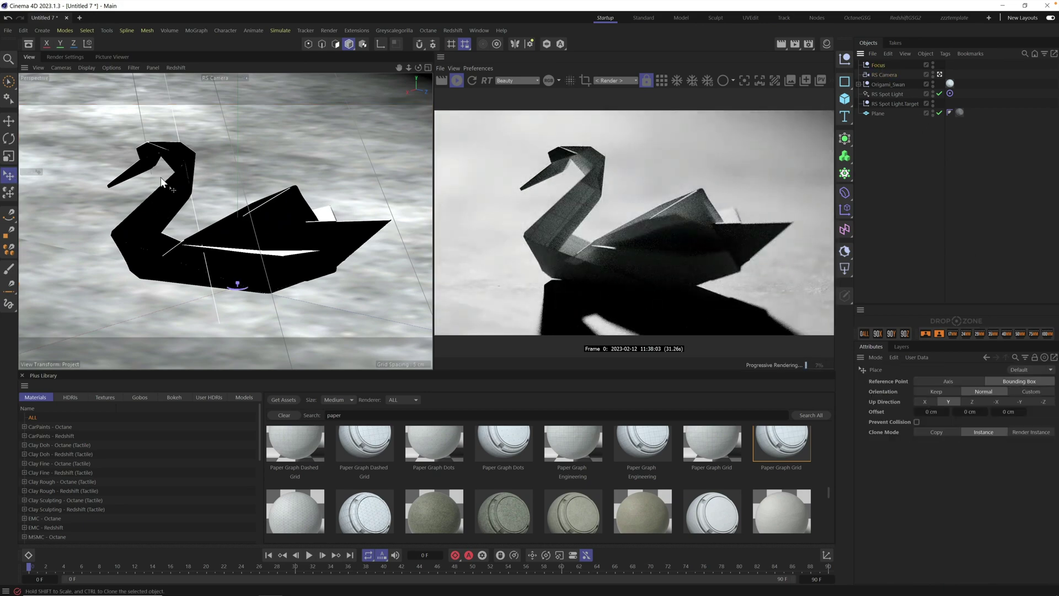
left_click_drag(151, 157, 218, 161)
middle_click_drag(186, 193, 189, 211, "alt")
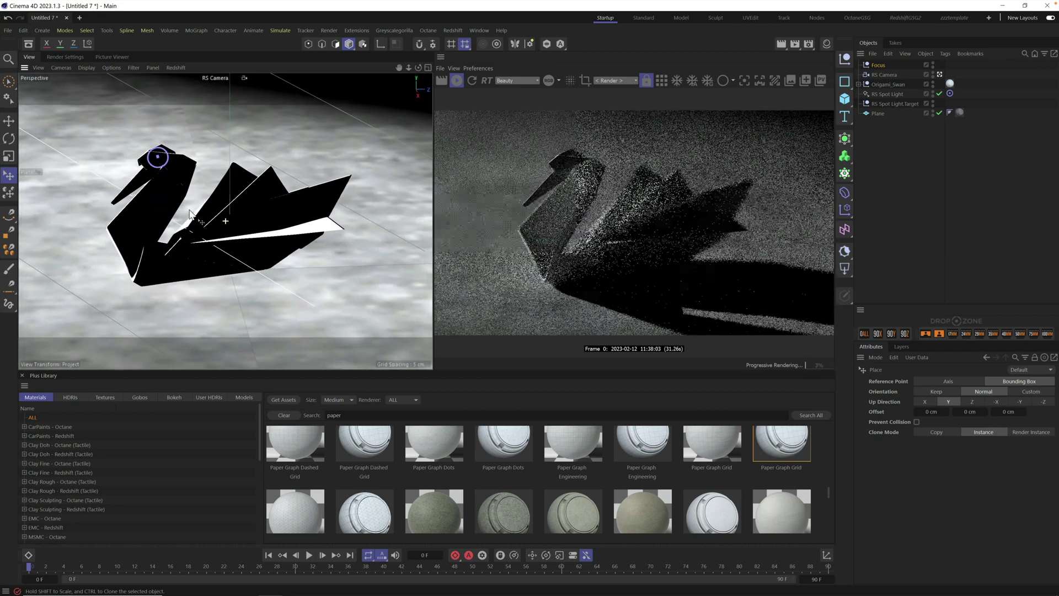
left_click_drag(202, 216, 209, 228, "alt")
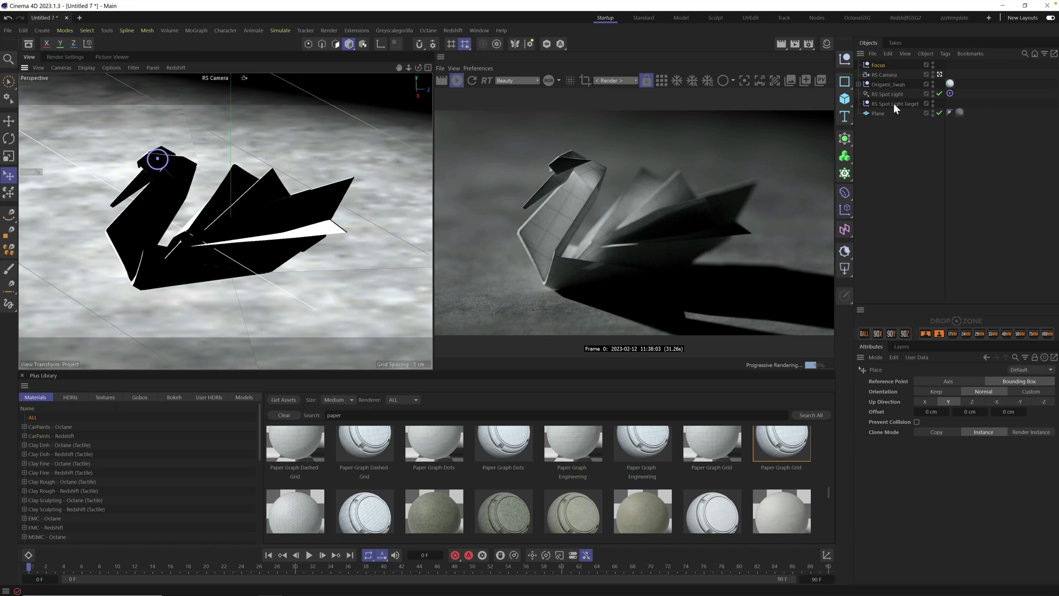
Step: Set the camera aperture to f/6
left_click(884, 74)
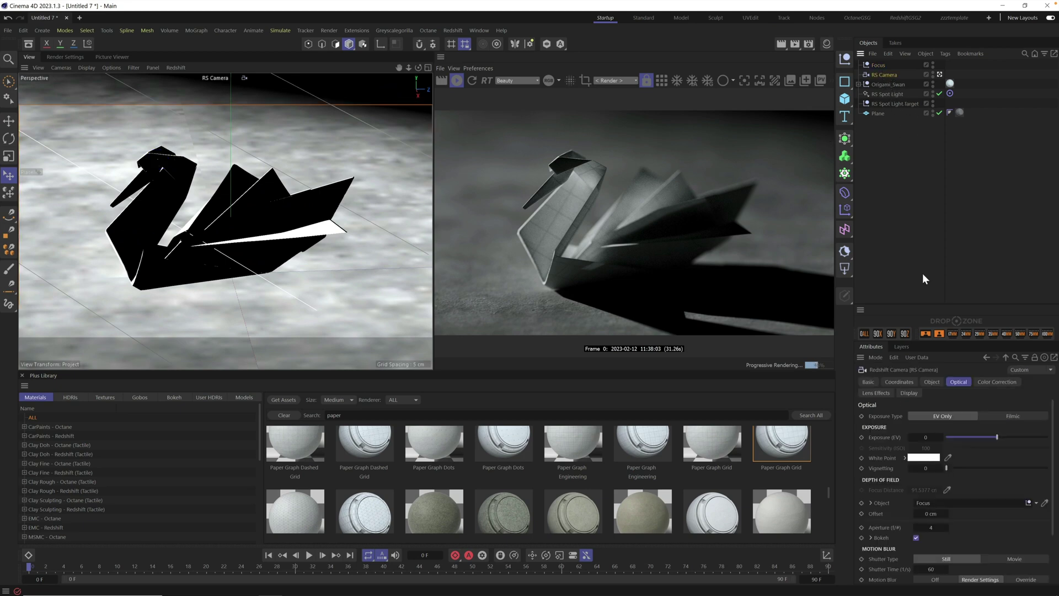
left_click(932, 526)
type("6")
key("Return")
Step: Enable the render LUT post-effect with Advantix_200.cube at 0.465 strength
left_click(832, 81)
left_click(820, 96)
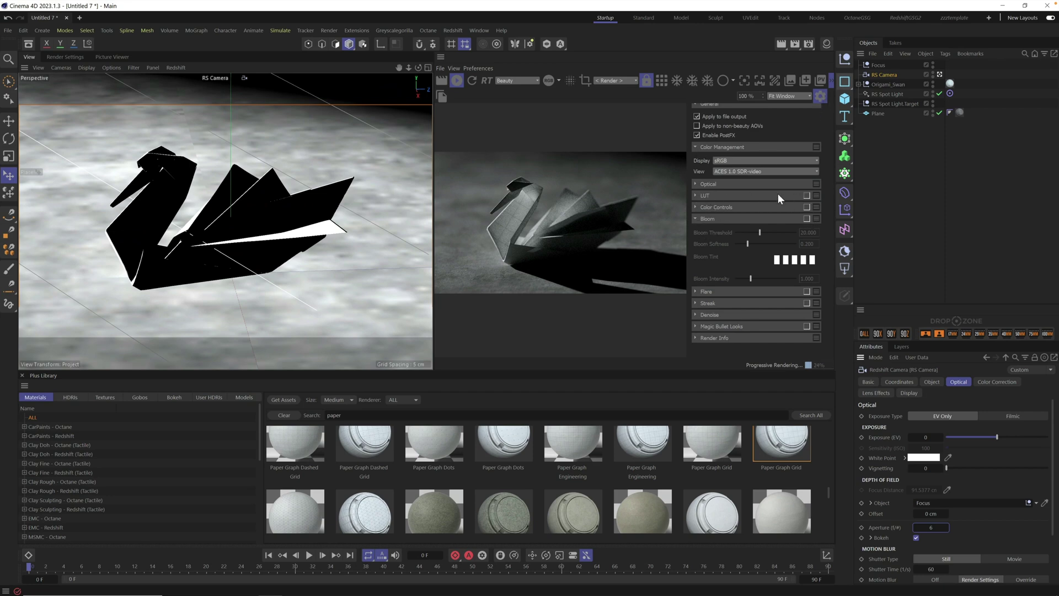
left_click(805, 195)
left_click(693, 195)
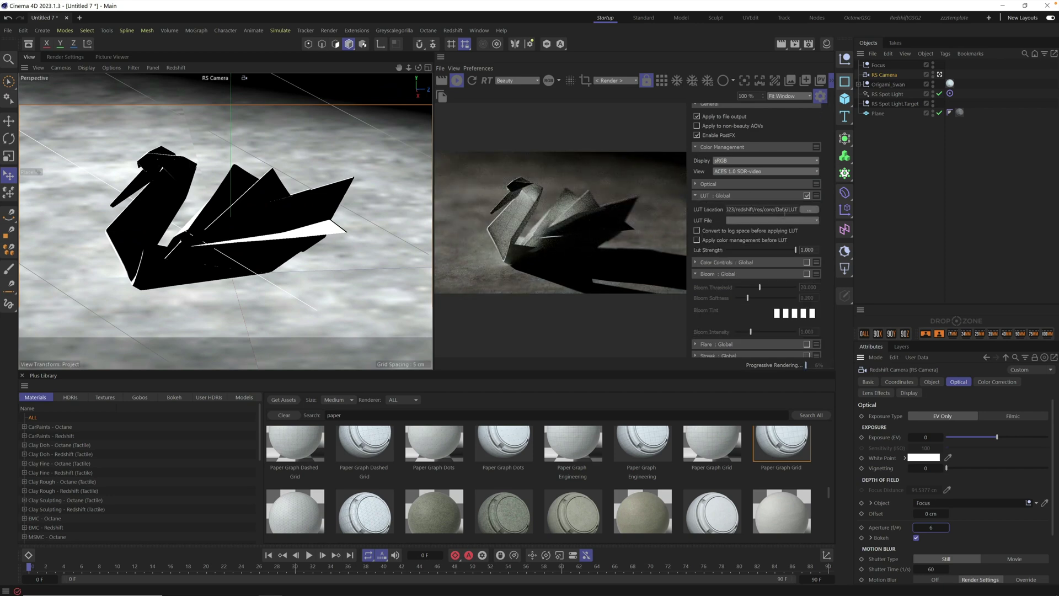
left_click(809, 210)
left_click(157, 126)
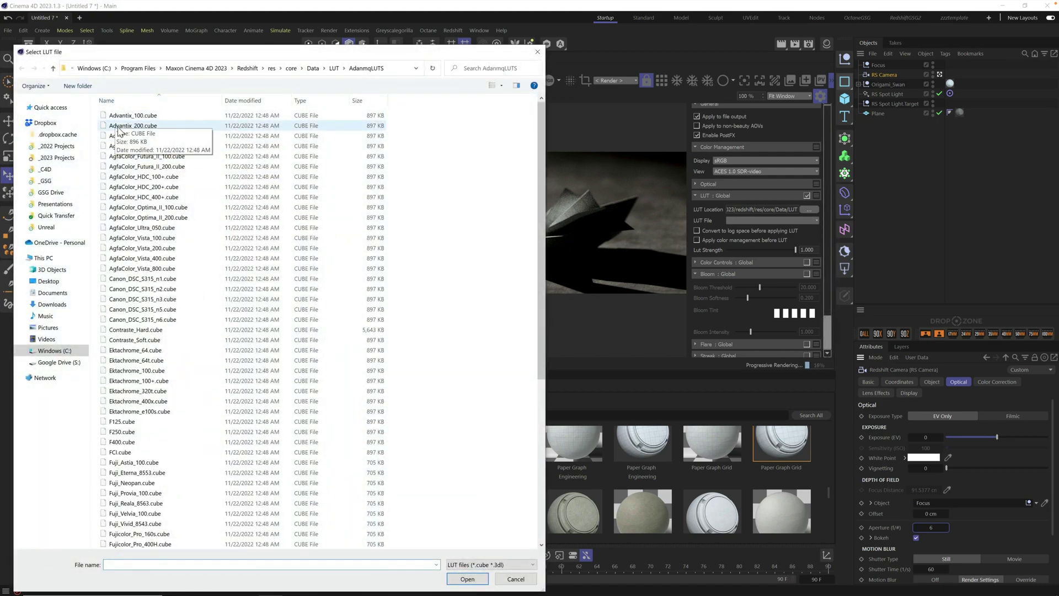
left_click(468, 579)
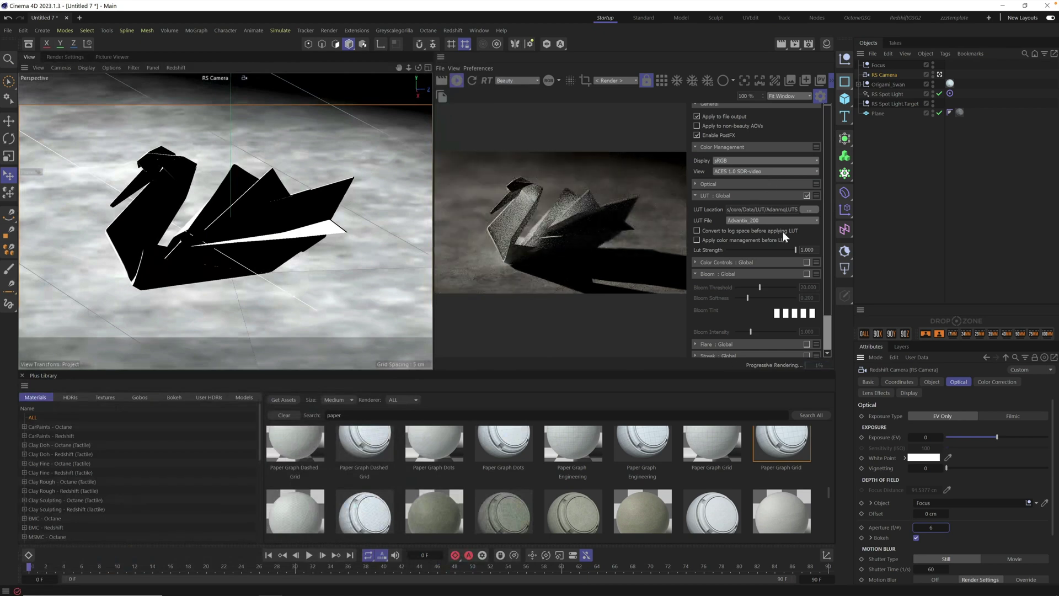
left_click_drag(790, 247, 760, 257)
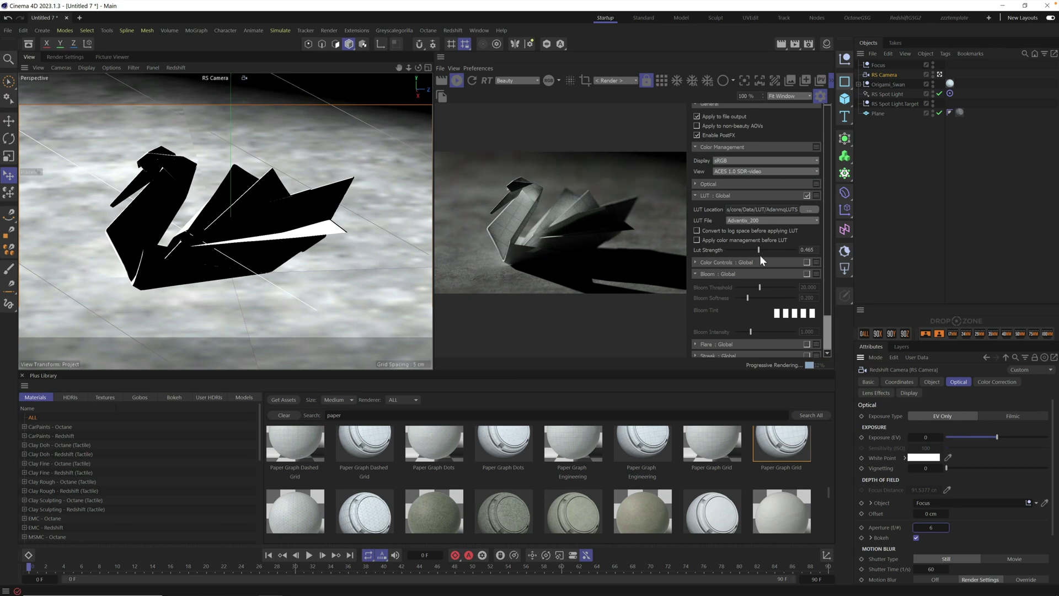
left_click(819, 96)
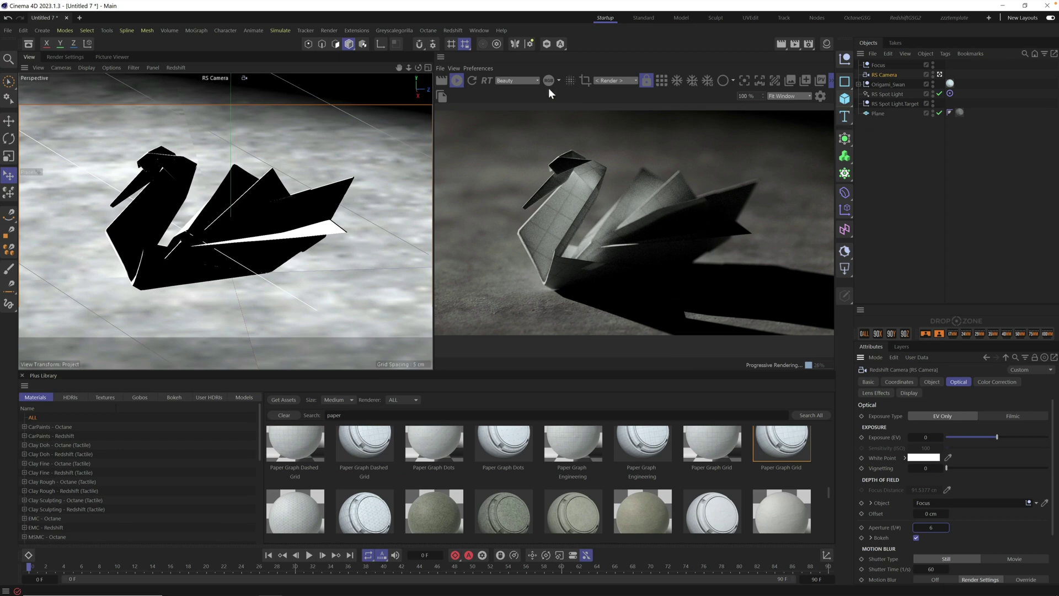
Step: Add a Redshift Dome Light and set its exposure to -2.248 EV
left_click(454, 31)
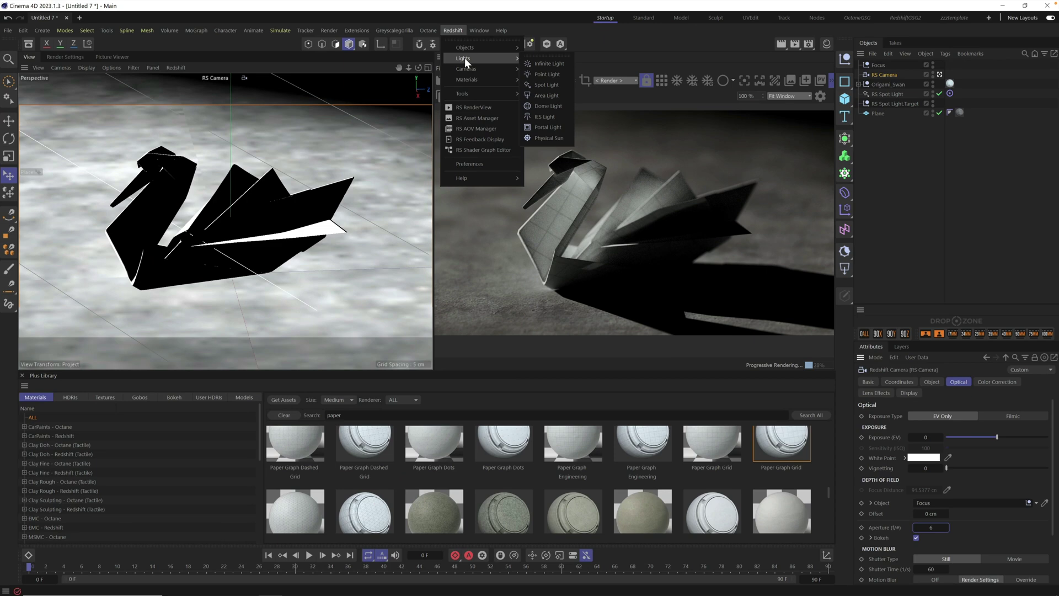
mouse_move(506, 58)
left_click(552, 106)
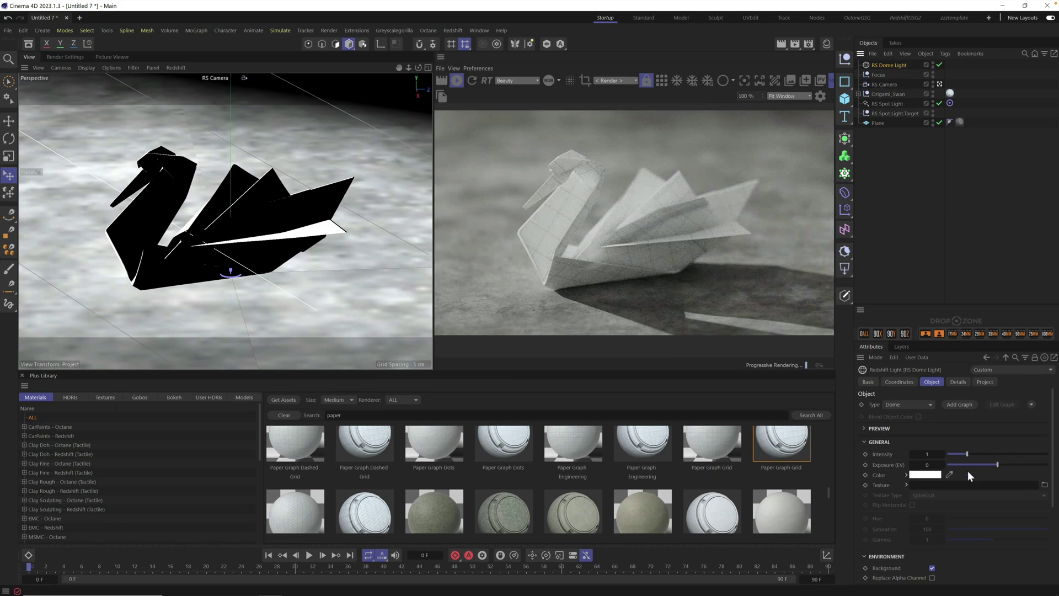
left_click_drag(991, 465, 981, 466)
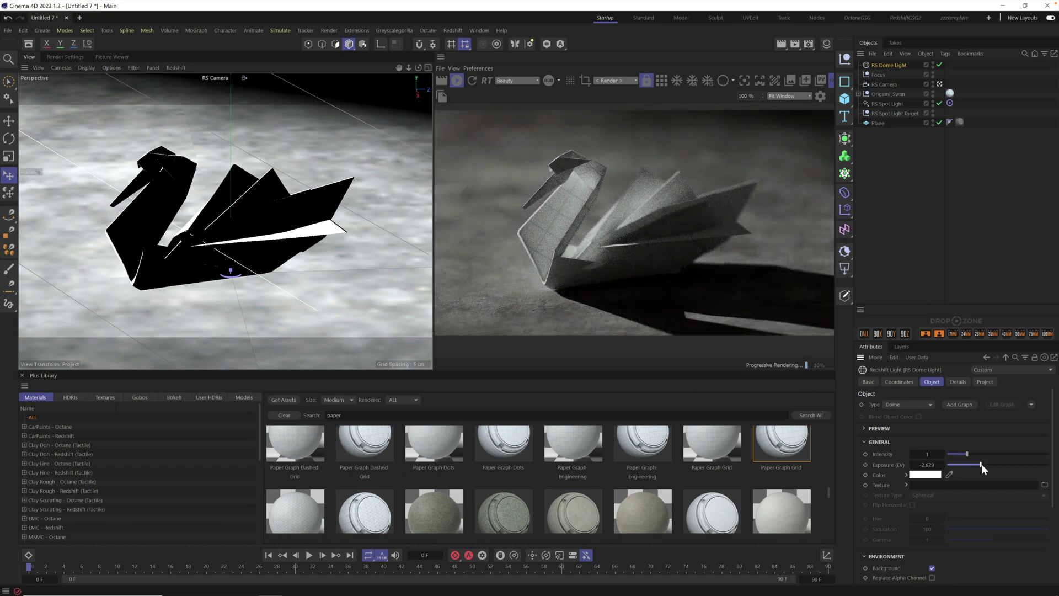
left_click_drag(981, 464, 983, 464)
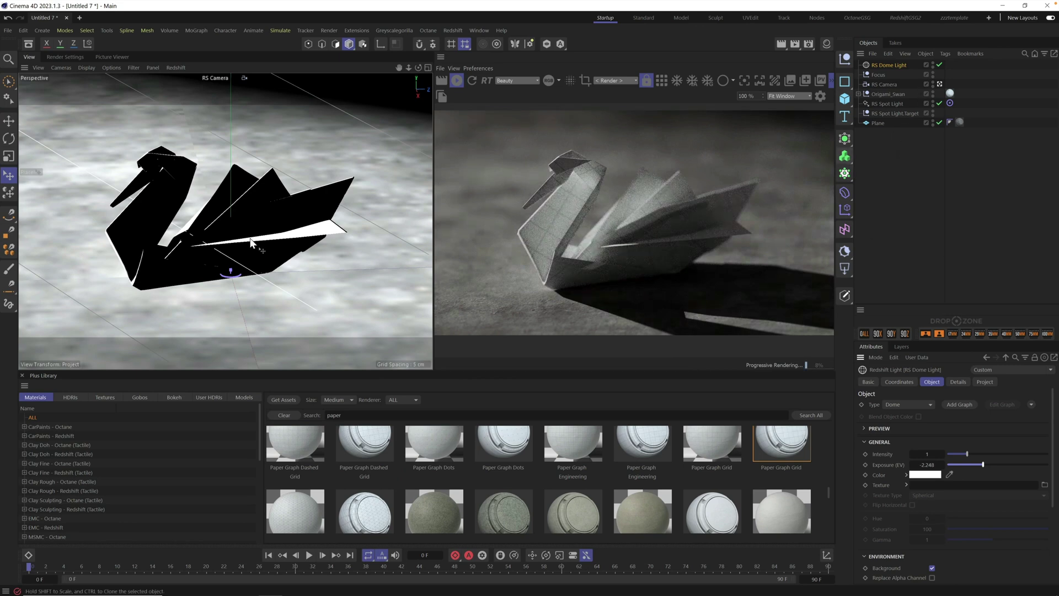
Step: Load the Abstract 01 gobo from the Plus Library into the spot light's Texture
left_click(890, 113)
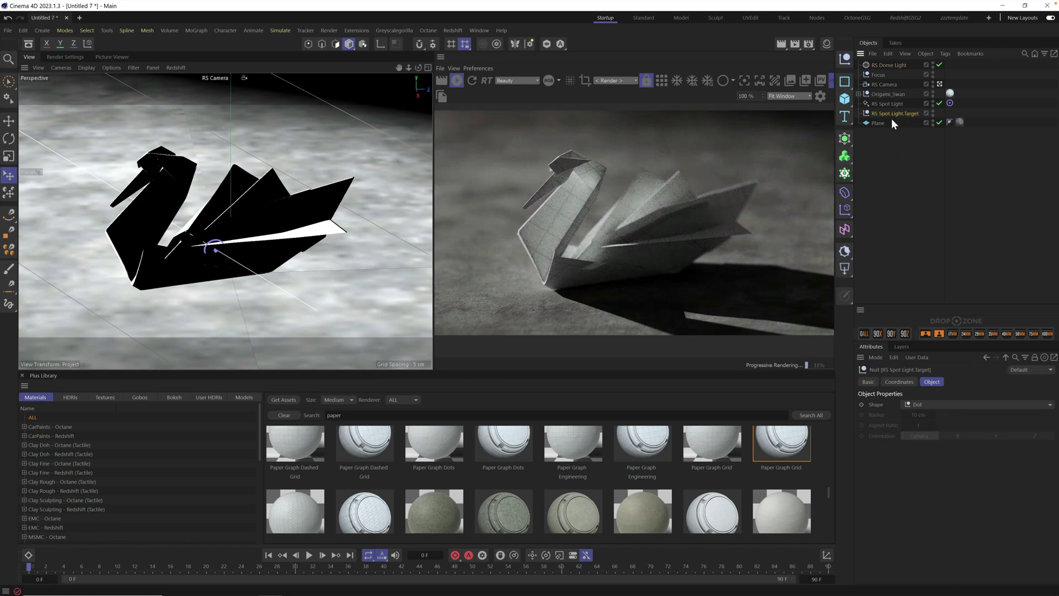
left_click(890, 104)
scroll(981, 496, "down", 1)
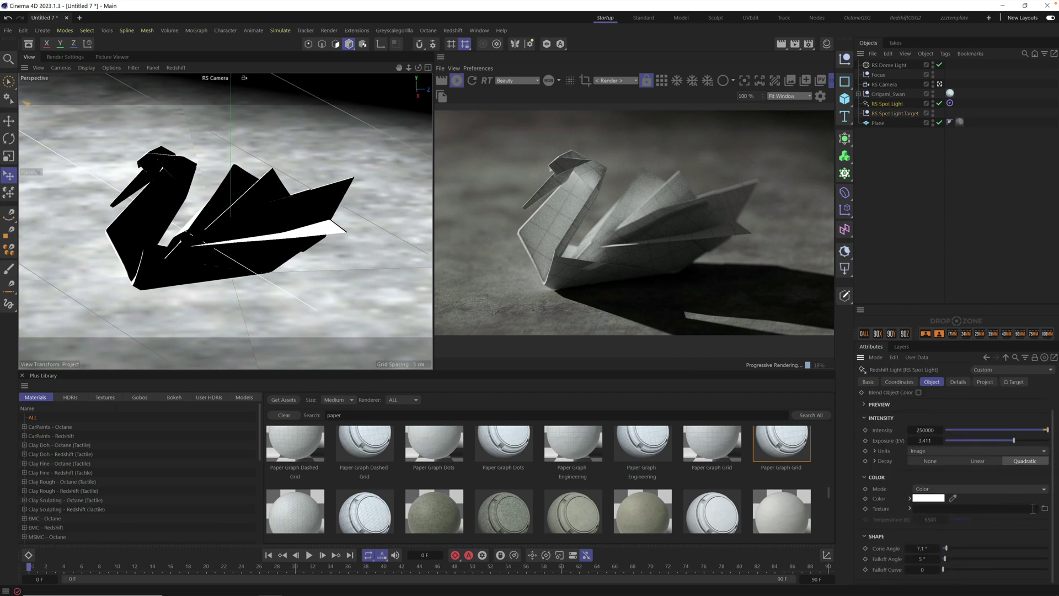
left_click(139, 397)
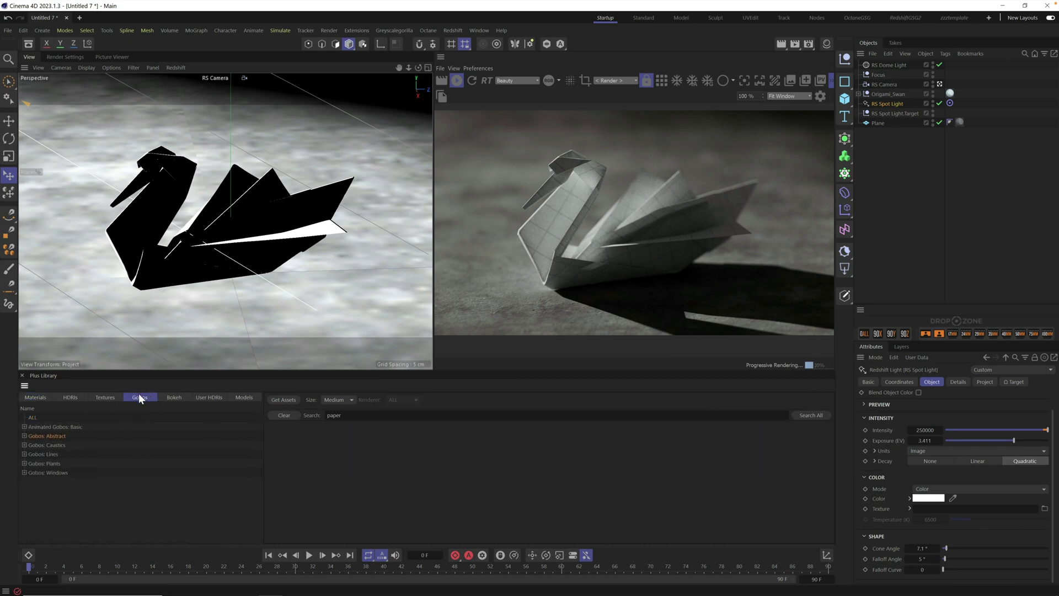
left_click(285, 414)
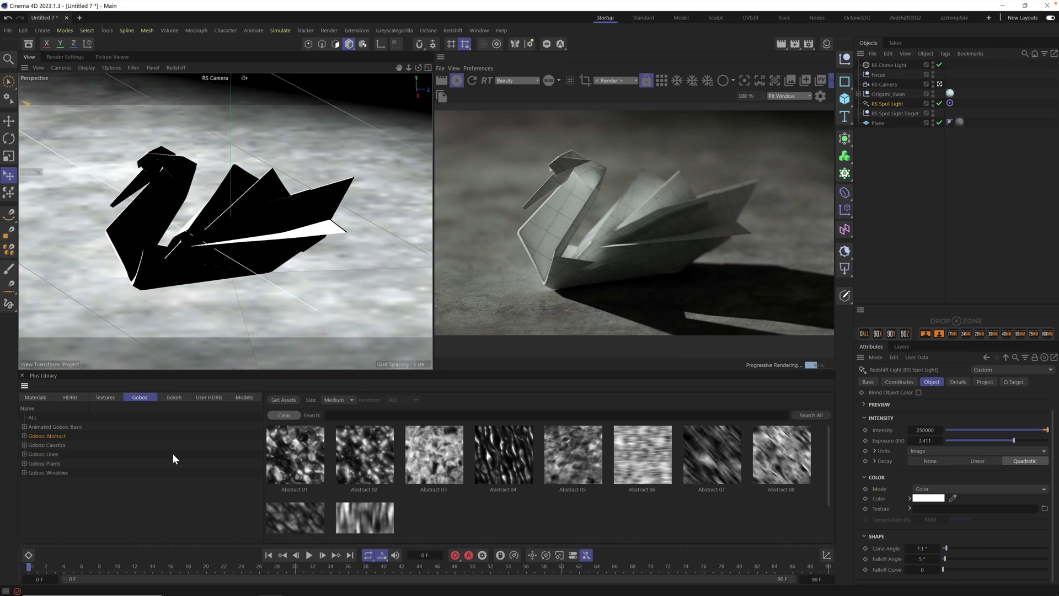
left_click_drag(297, 461, 940, 509)
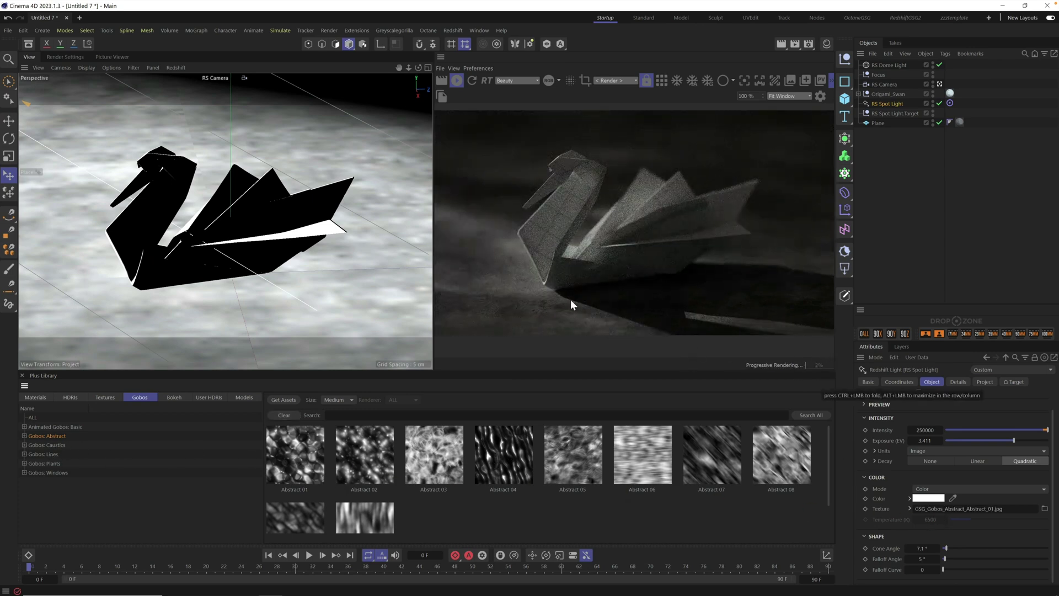
Step: Narrow the spot light cone angle to 3.1° and raise its exposure to 4.907 EV
left_click(892, 114)
double_click(885, 105)
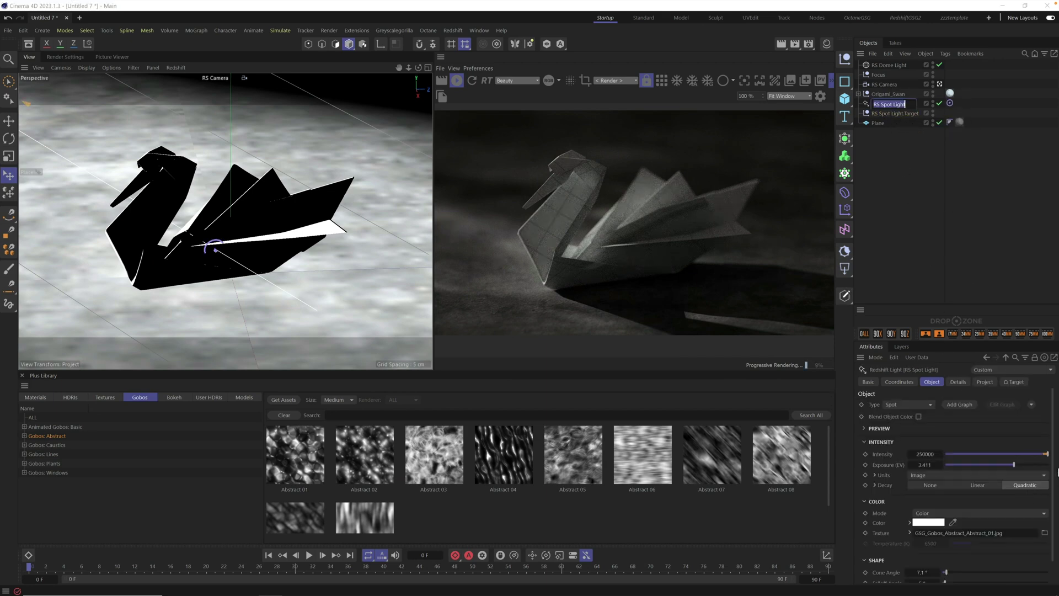
left_click_drag(1054, 467, 1051, 515)
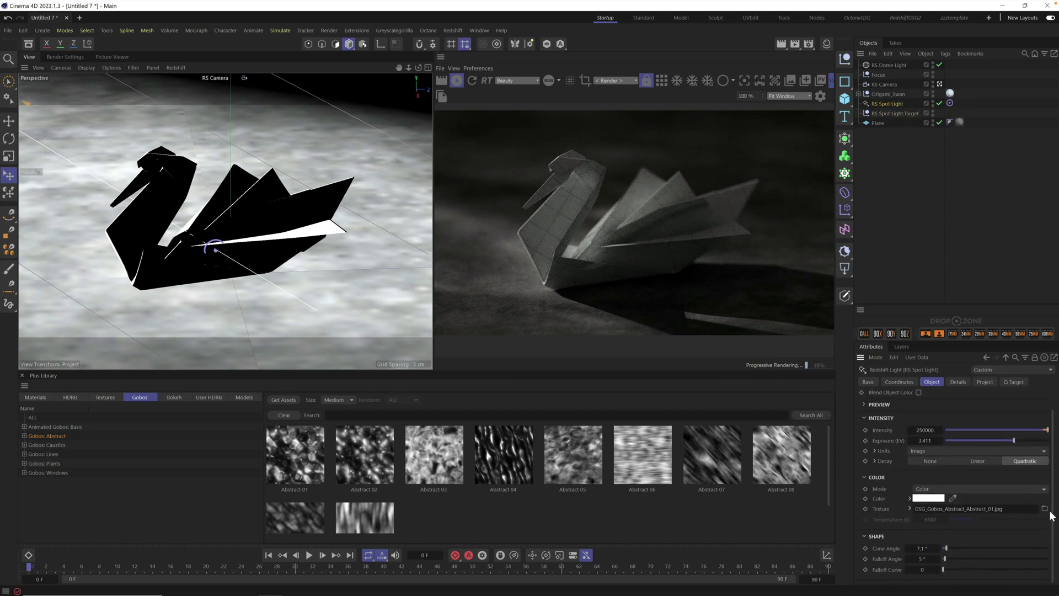
left_click(905, 547)
left_click(905, 547)
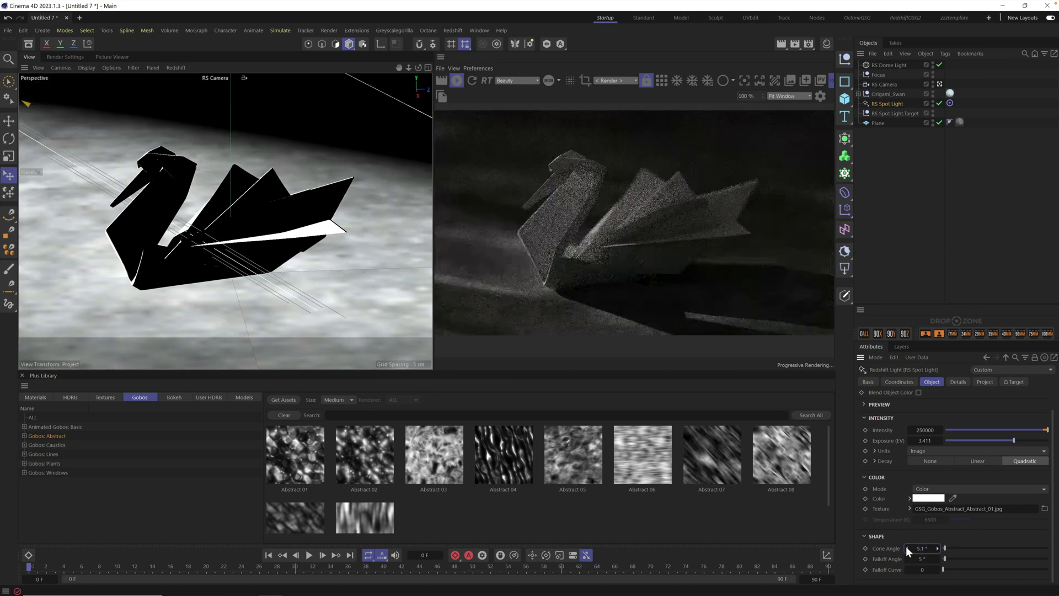
left_click(905, 546)
left_click(906, 547)
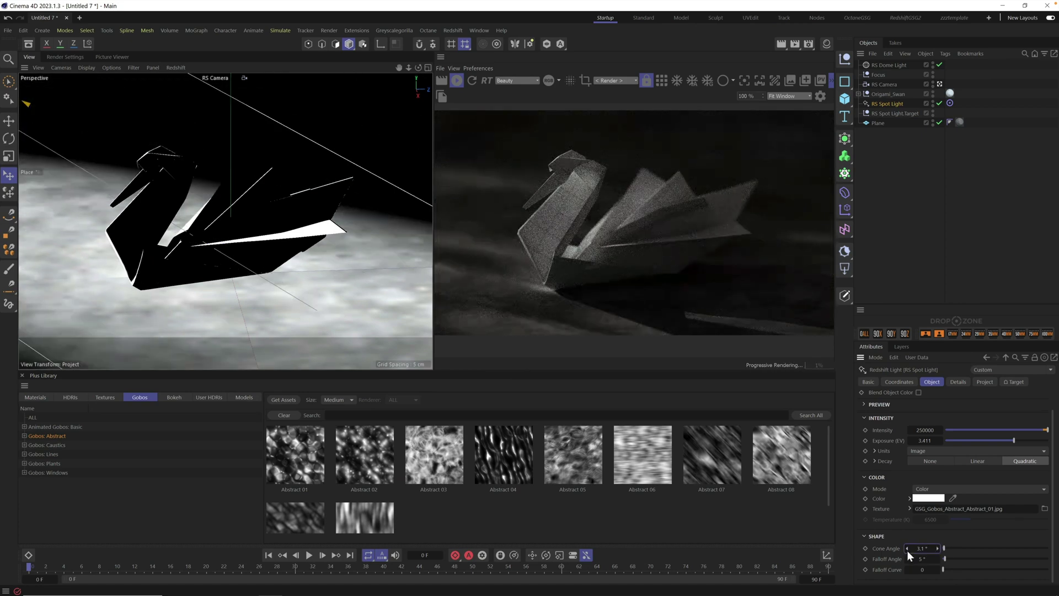
left_click(886, 101)
left_click_drag(1024, 441, 1021, 441)
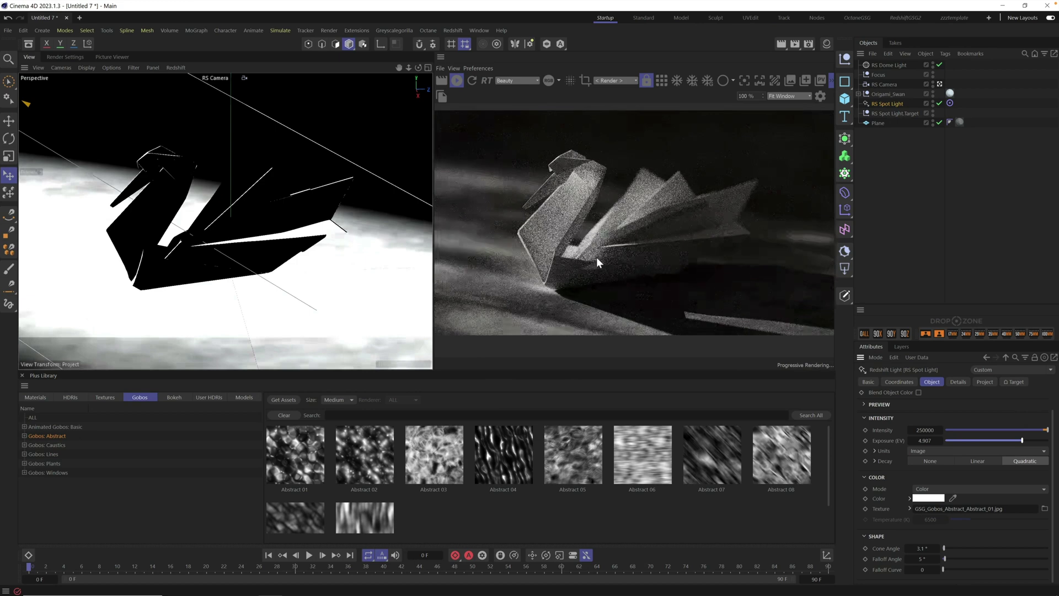
scroll(230, 247, "down", 1)
scroll(230, 247, "down", 2)
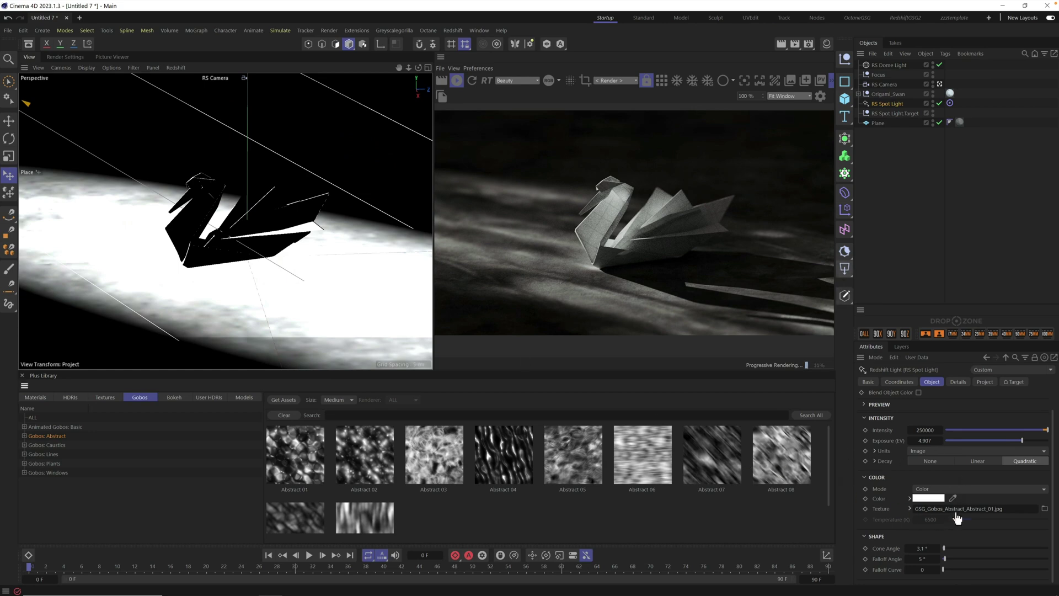
Step: Try the Abstract 07 gobo, then browse to the Windows gobo category
left_click_drag(711, 453, 952, 508)
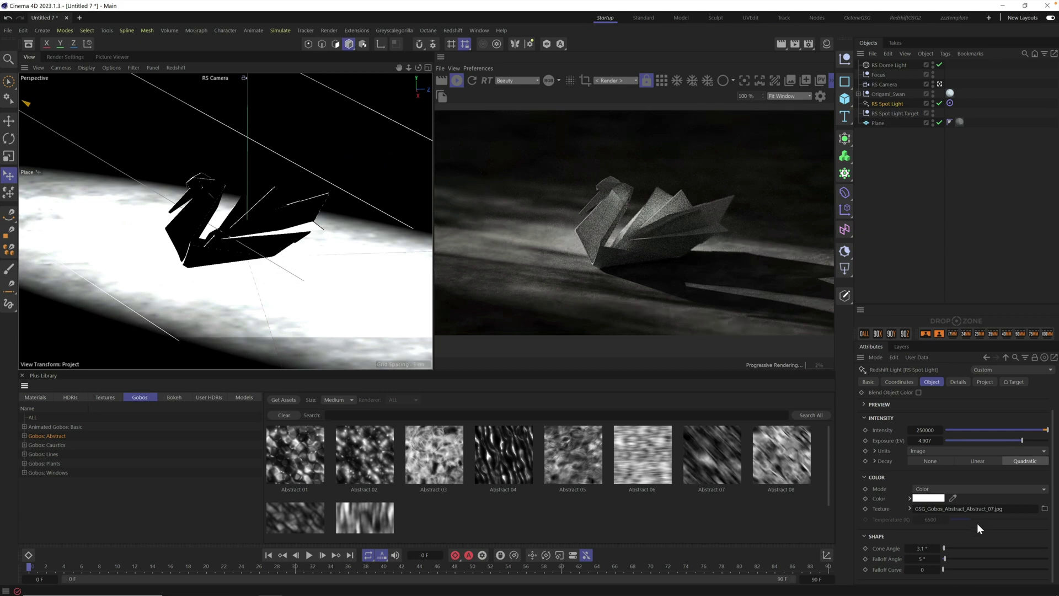
left_click(52, 452)
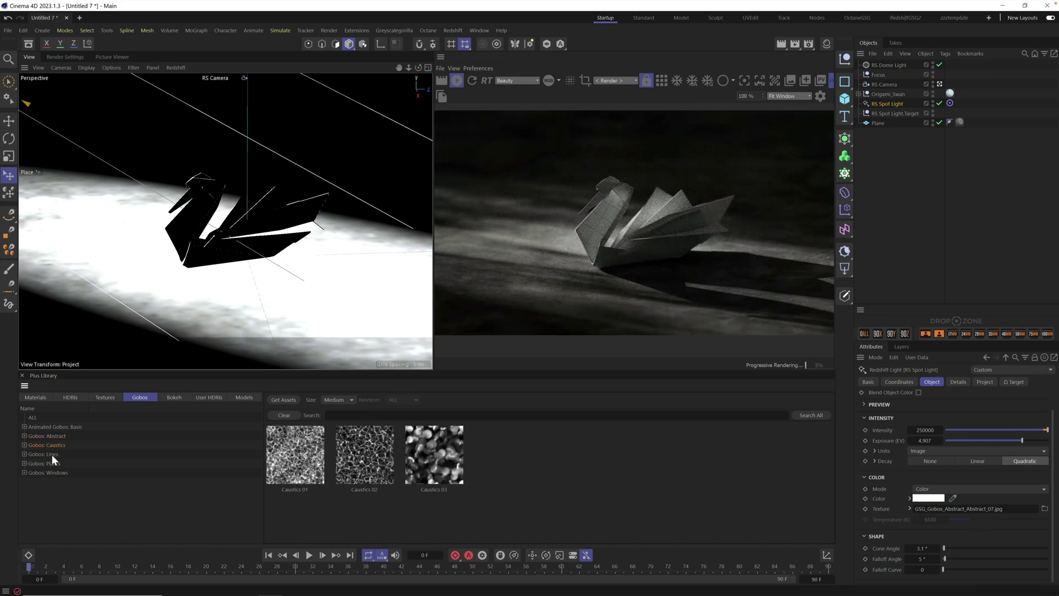
left_click(53, 463)
left_click(60, 471)
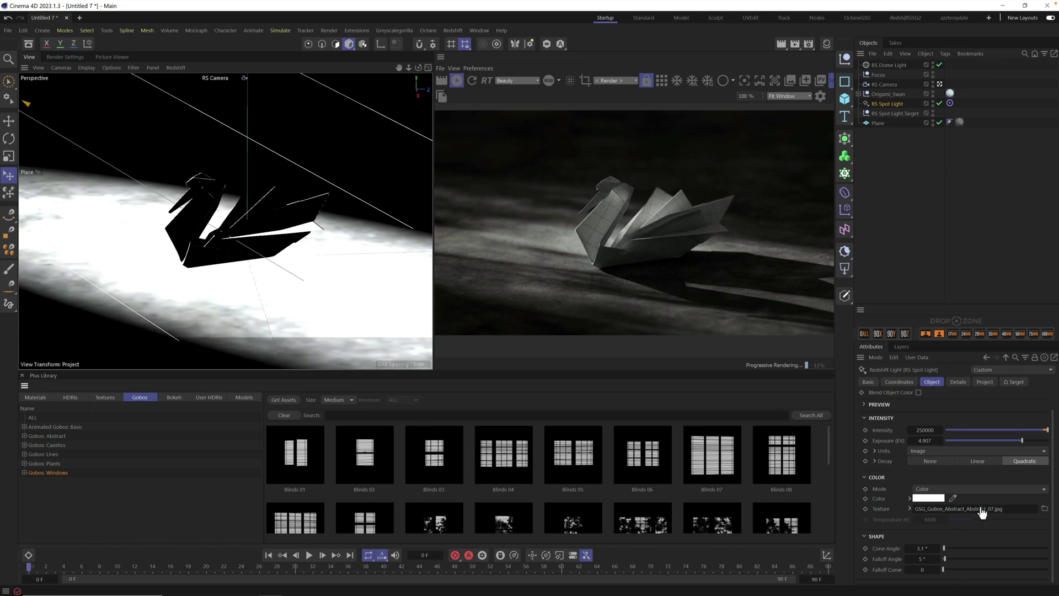
Step: Test the Blinds 03 and Blinds 05 gobos and widen the cone to 5.1°
left_click_drag(983, 515, 982, 515)
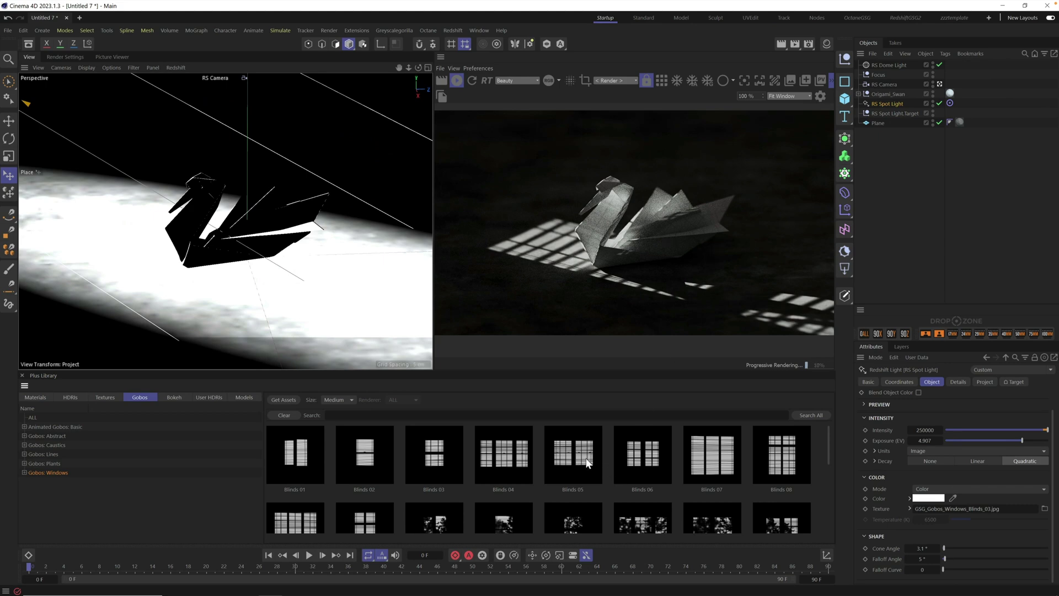
left_click_drag(974, 515, 975, 514)
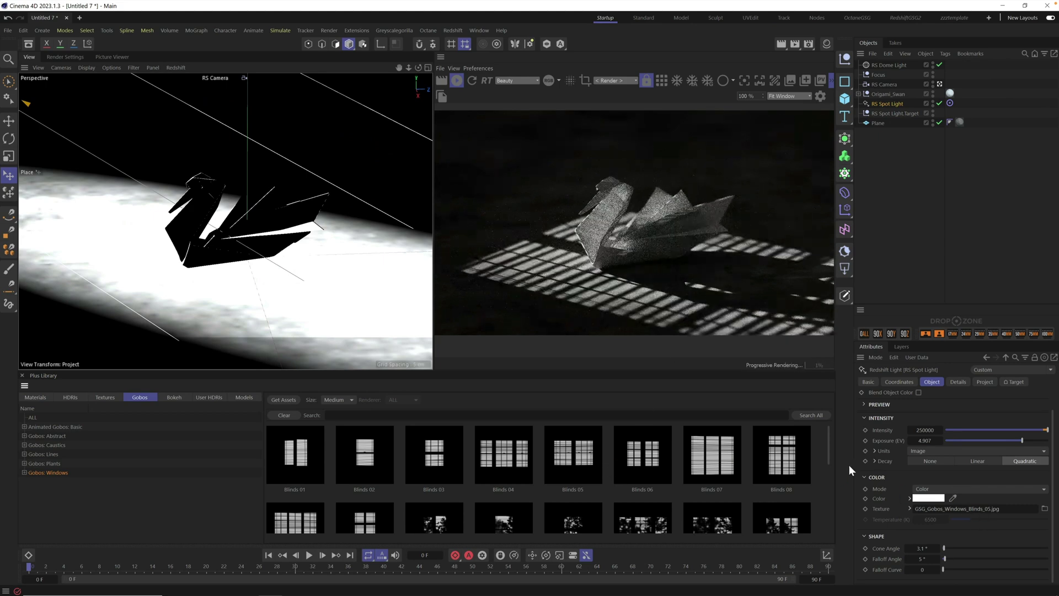
left_click_drag(936, 546, 937, 545)
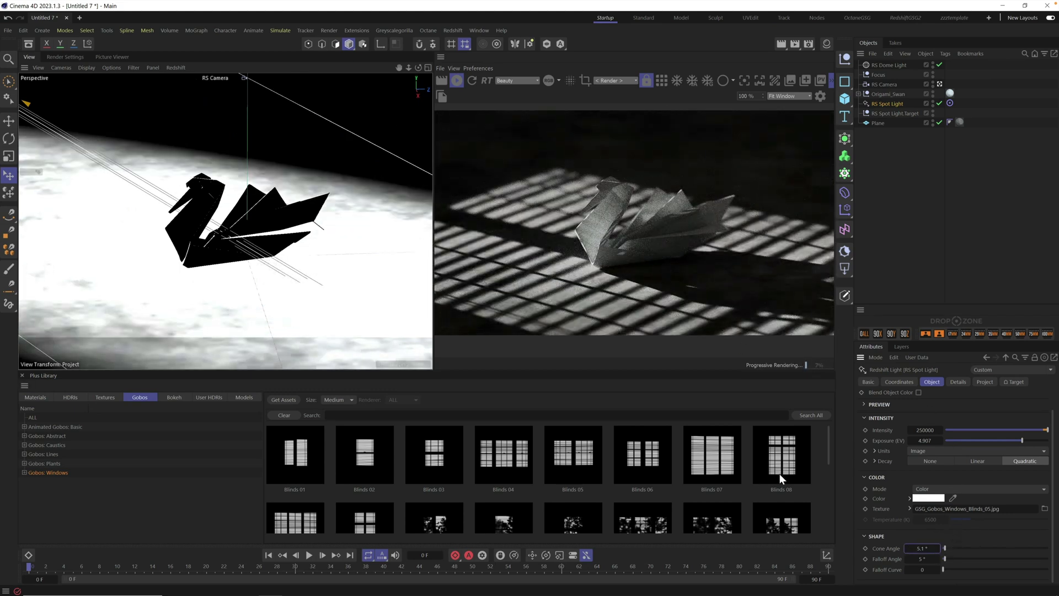
left_click_drag(827, 450, 832, 472)
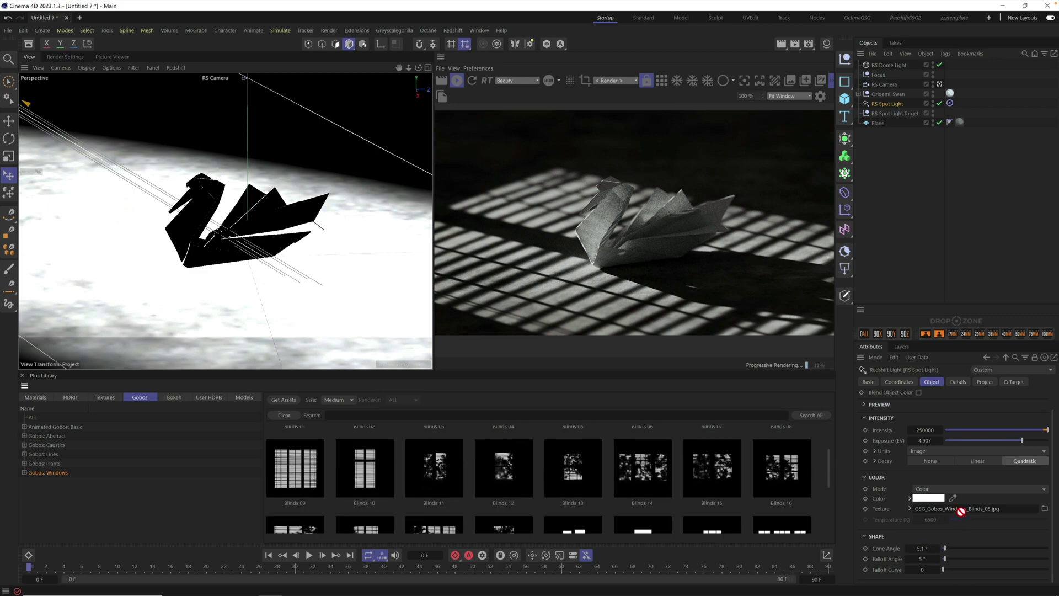
Step: Settle on the Blinds 10 gobo and orbit the camera closer to the swan
left_click_drag(962, 514, 963, 514)
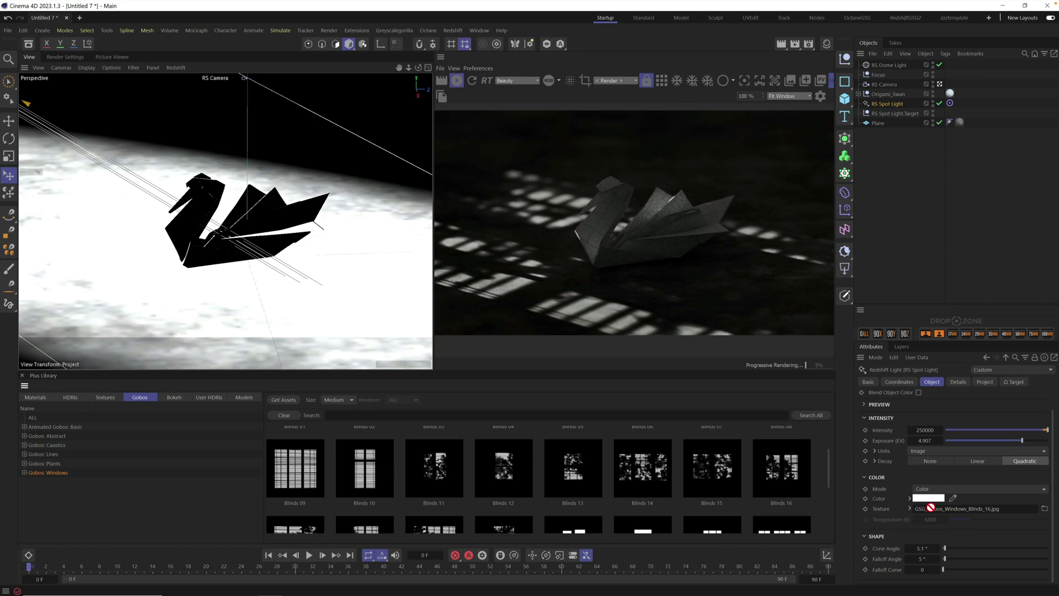
left_click_drag(950, 515, 951, 516)
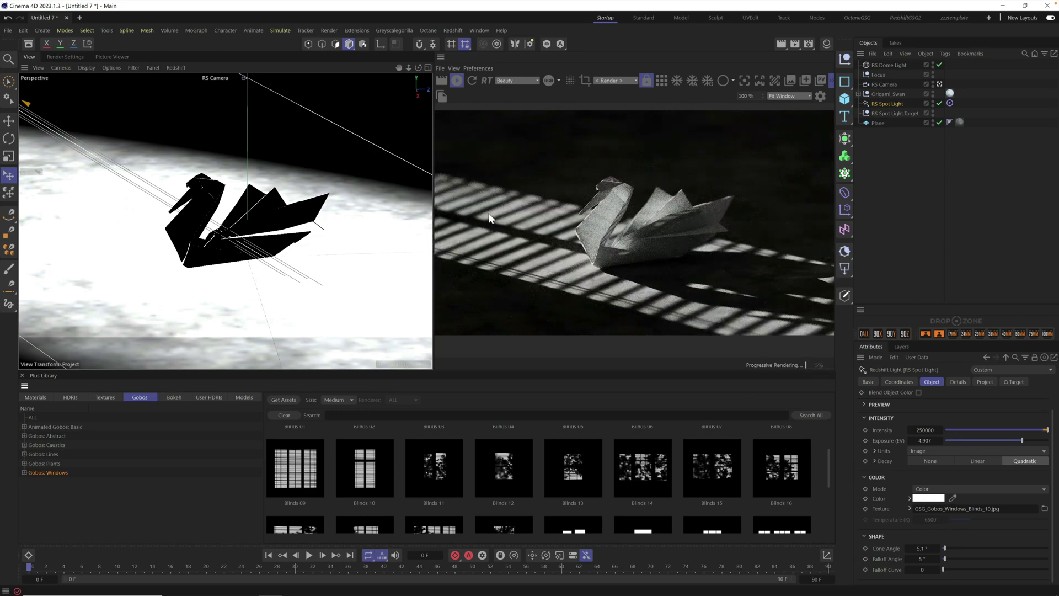
scroll(275, 238, "up", 5)
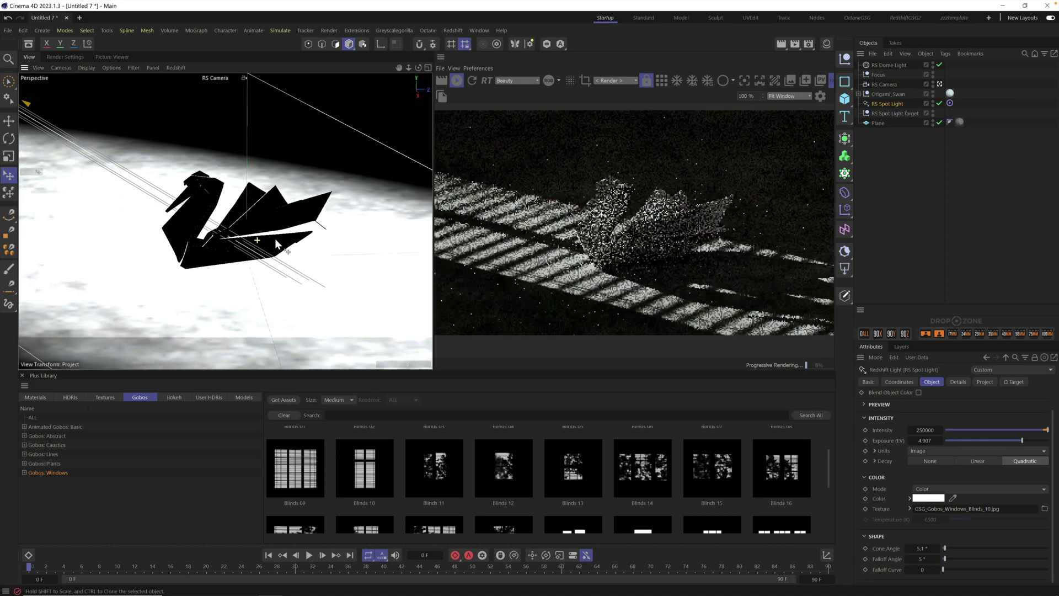
mouse_move(289, 236)
left_mouse_down("alt")
mouse_move(277, 230)
mouse_move(285, 232)
mouse_move(270, 241)
mouse_move(294, 231)
left_mouse_up("alt")
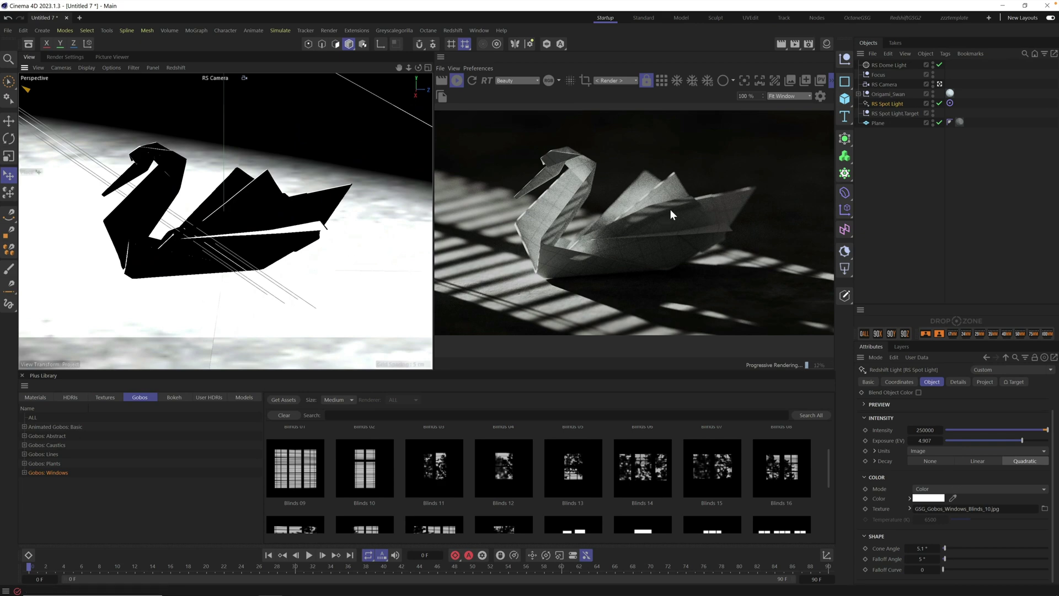
Step: Raise the RS Dome Light exposure to about -1.714 EV and slightly reframe the camera
left_click(886, 65)
left_click_drag(985, 464, 986, 469)
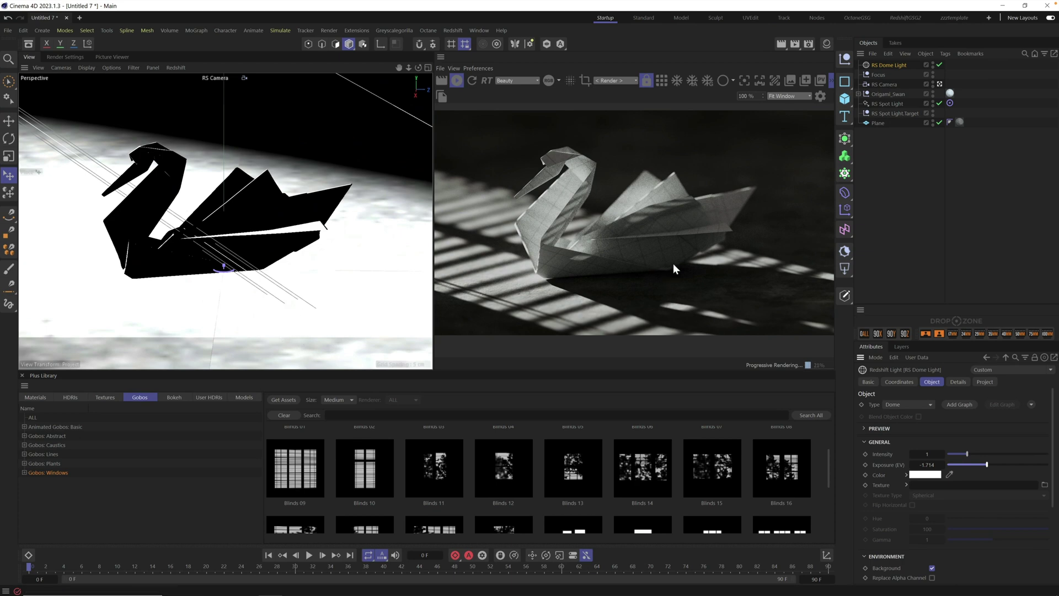
left_click_drag(231, 230, 260, 240, "alt")
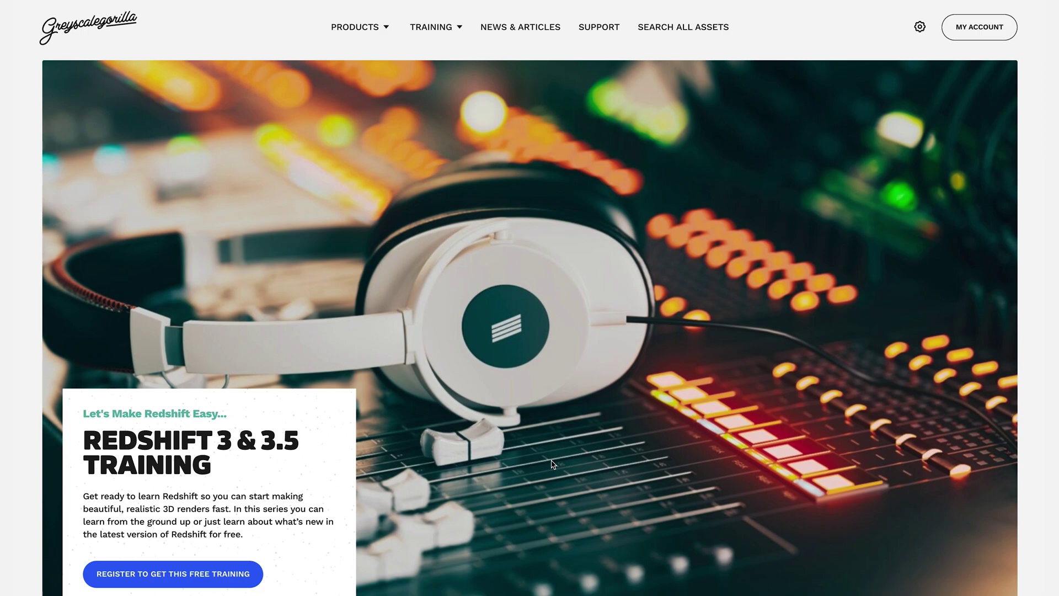
Step: Scroll down to the Guide to Redshift 3 chapters and Redshift 3.5 features list
scroll(553, 464, "down", 12)
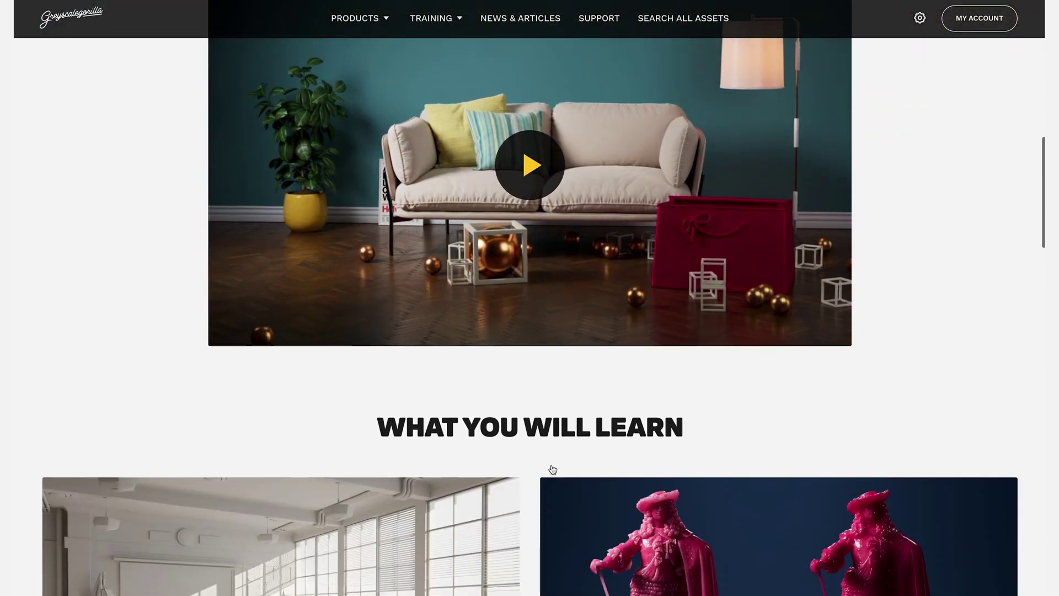
scroll(552, 468, "down", 15)
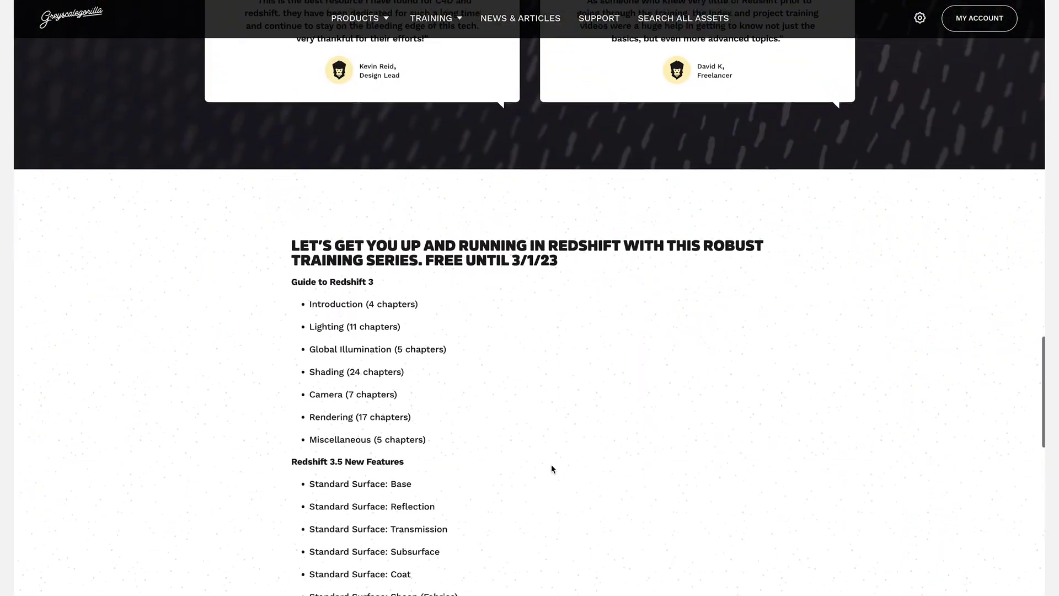